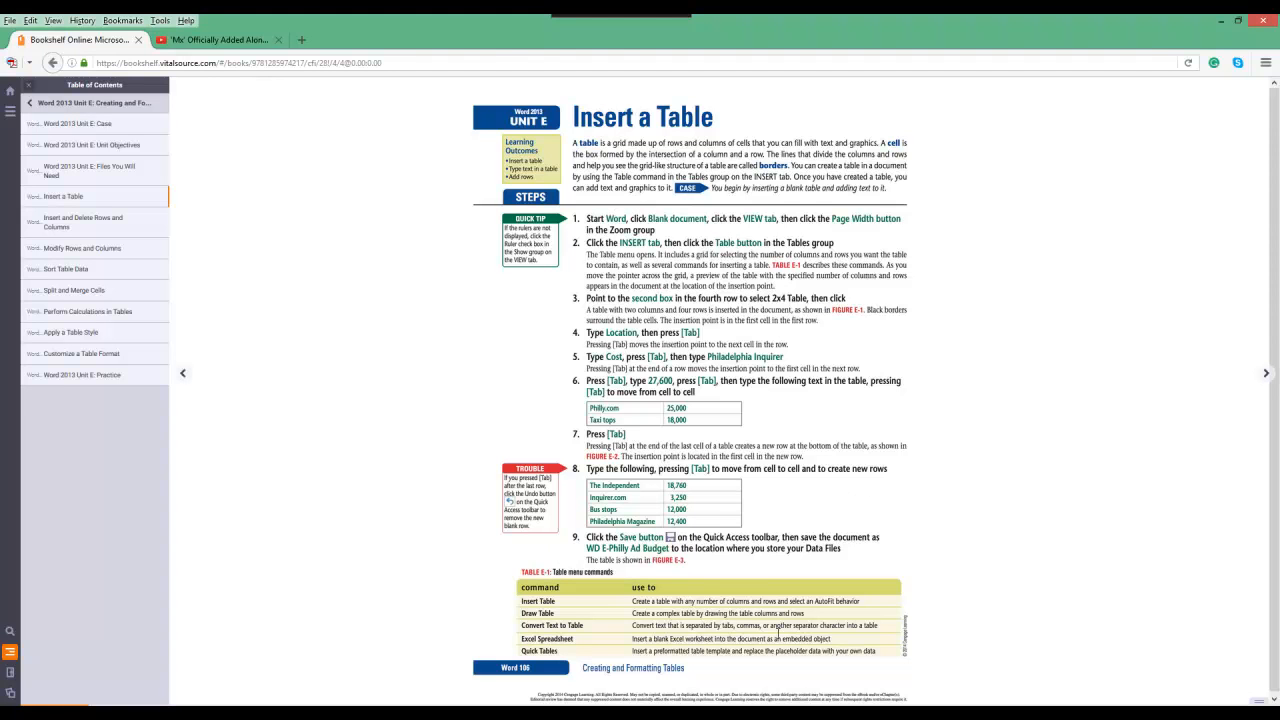
Step: Switch from the browser to the blank Word document and look through the commands available on its ribbon
key("super+d")
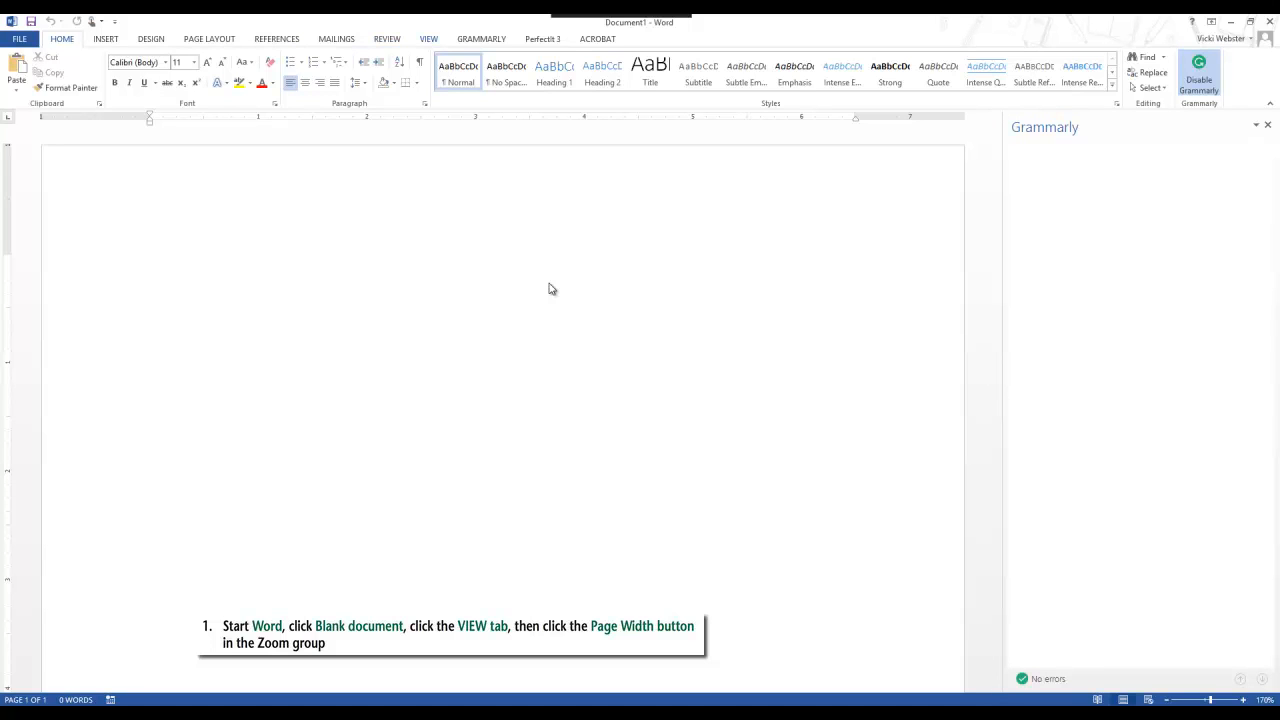
scroll(52, 74, "down", 9)
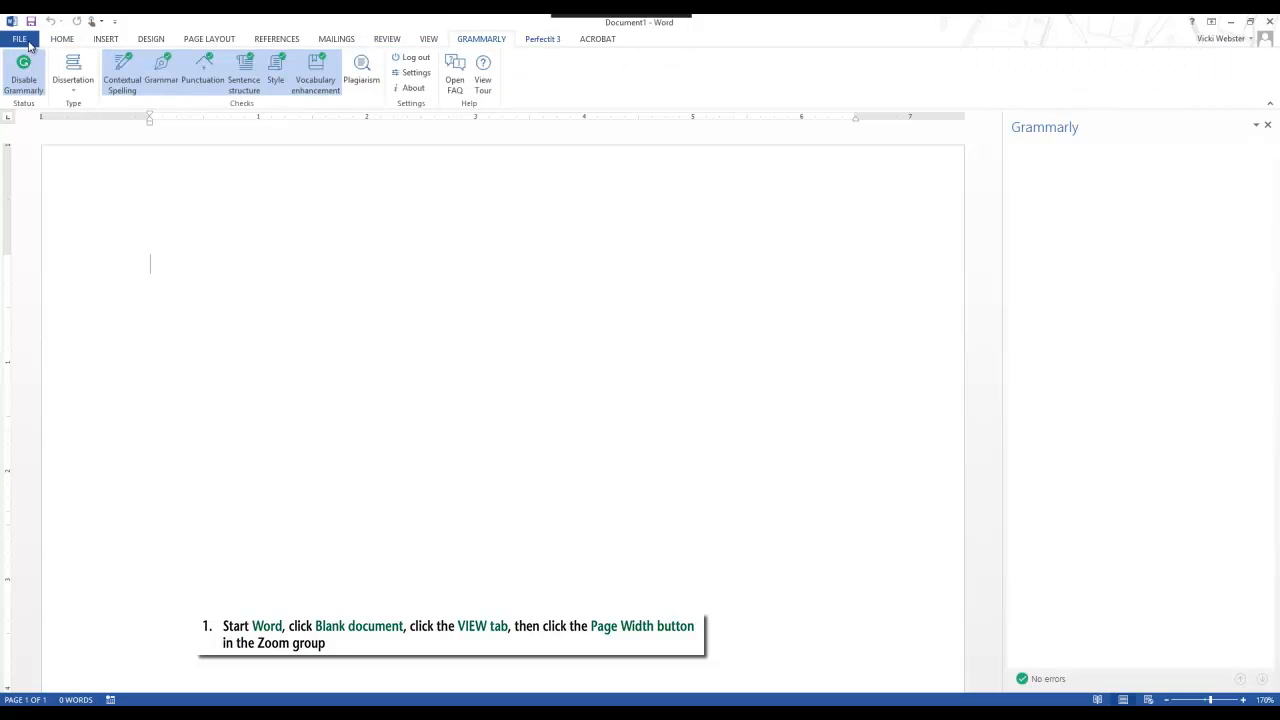
scroll(39, 106, "down", 1)
scroll(61, 306, "up", 2)
scroll(198, 110, "up", 1)
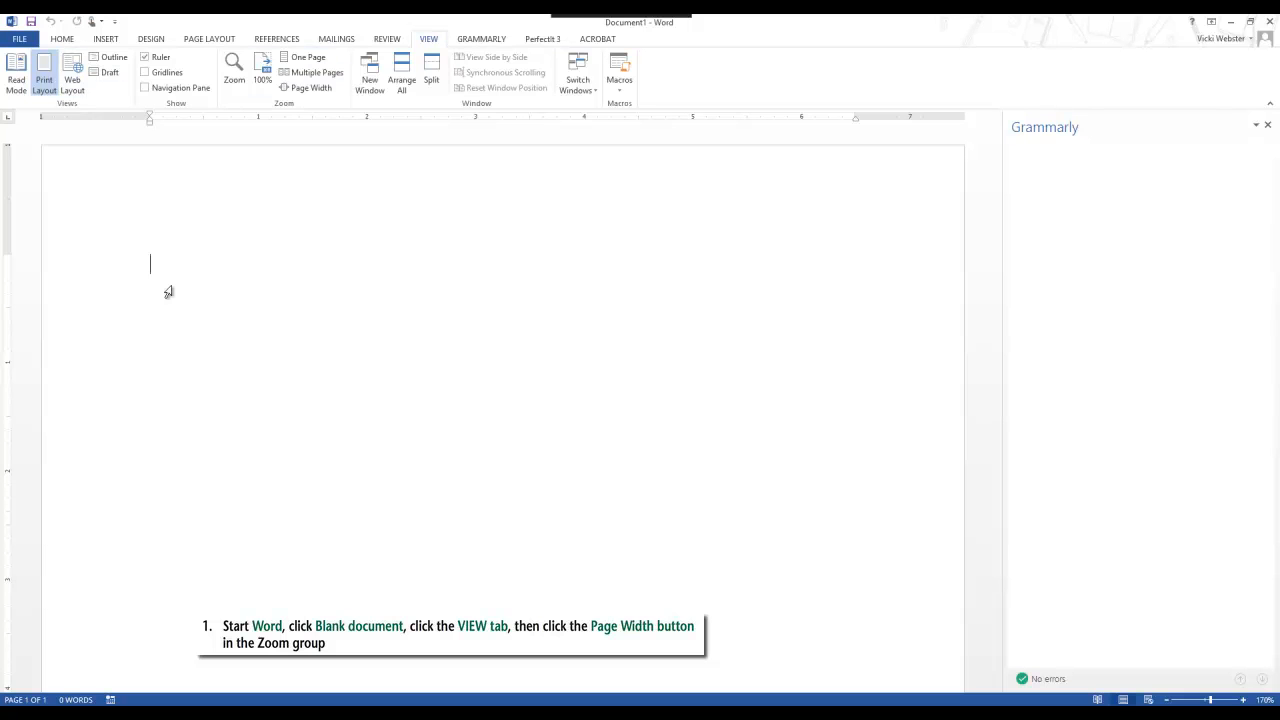
left_click(62, 40)
left_click(105, 40)
left_click(151, 41)
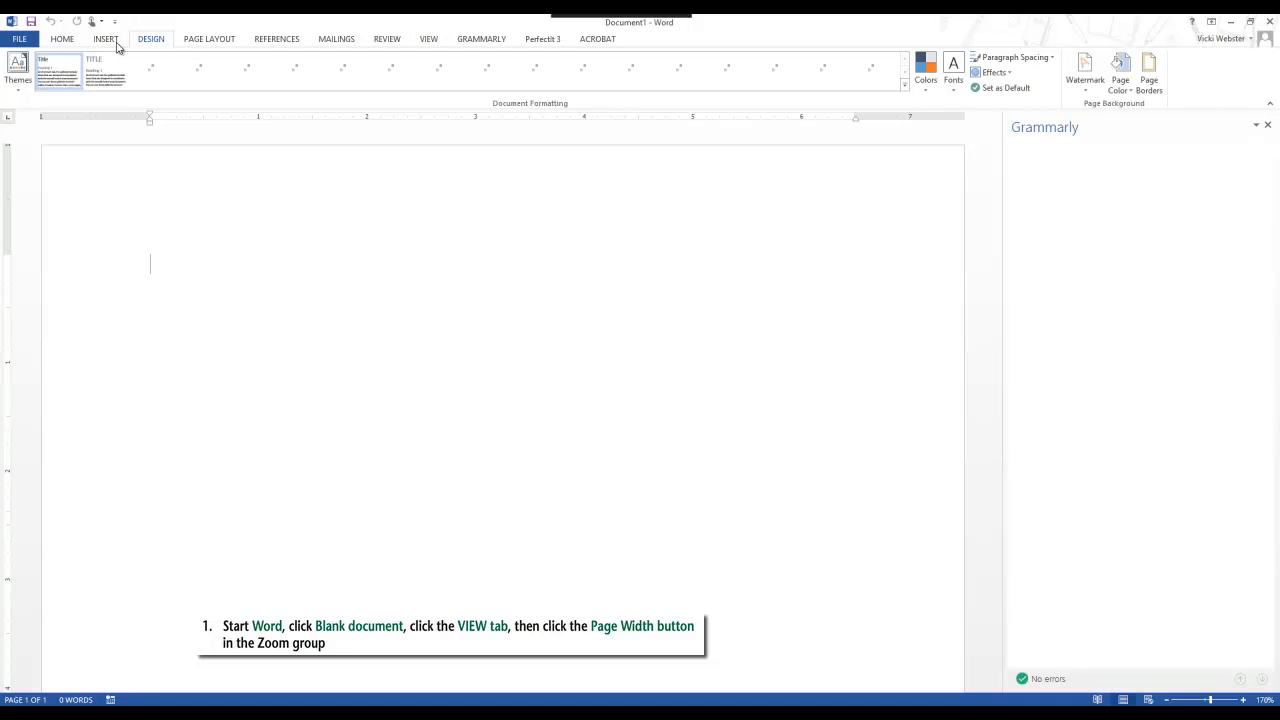
left_click(206, 41)
left_click(274, 42)
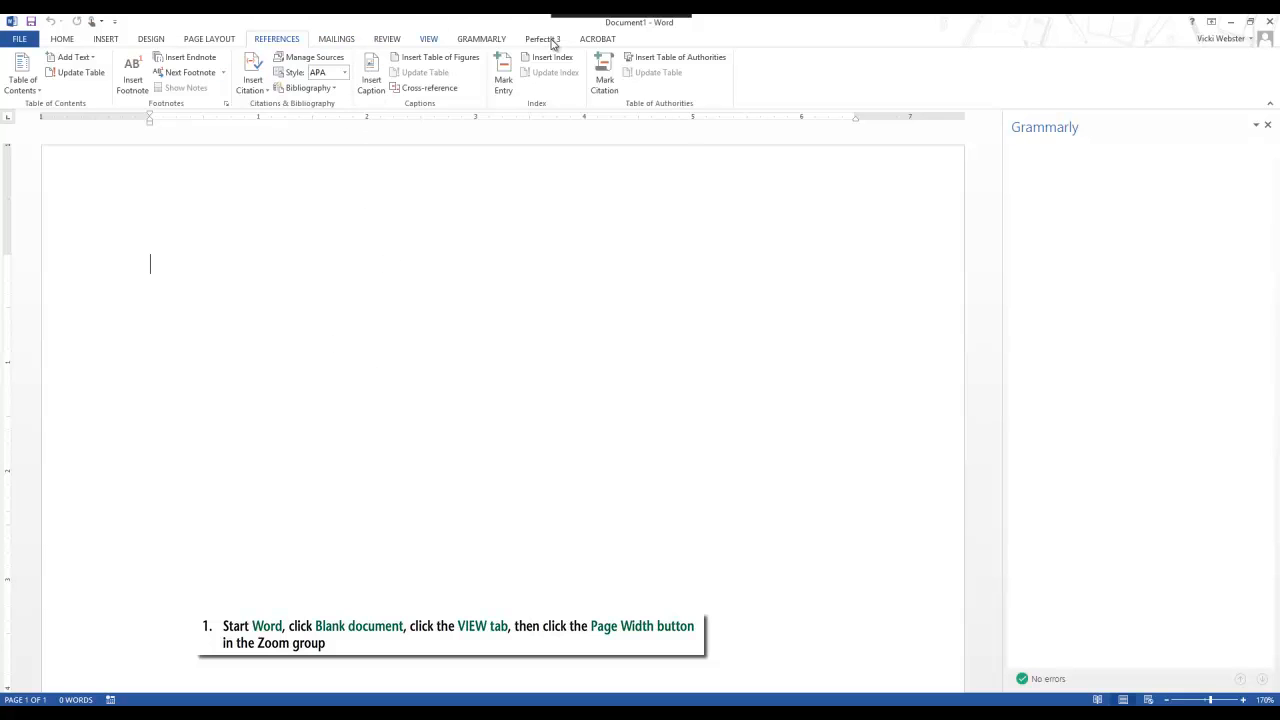
Step: Close the Grammarly pane and zoom the blank document to page width
left_click(429, 39)
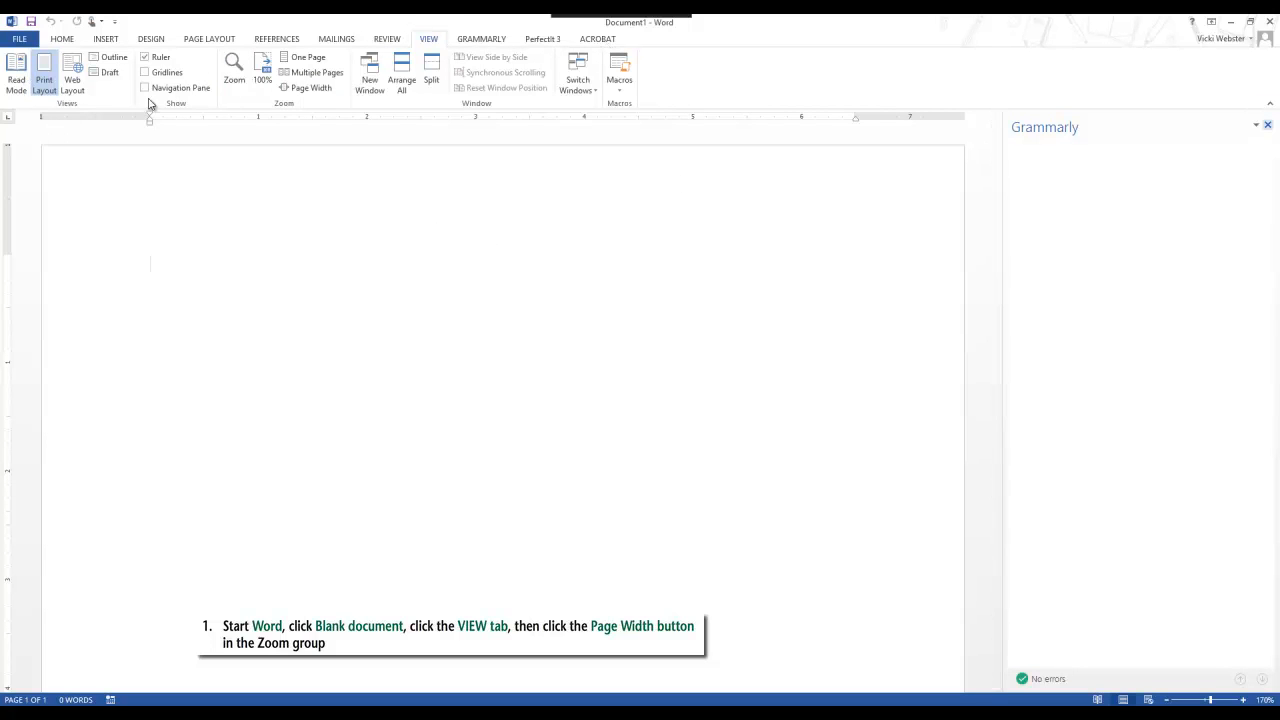
left_click(1268, 125)
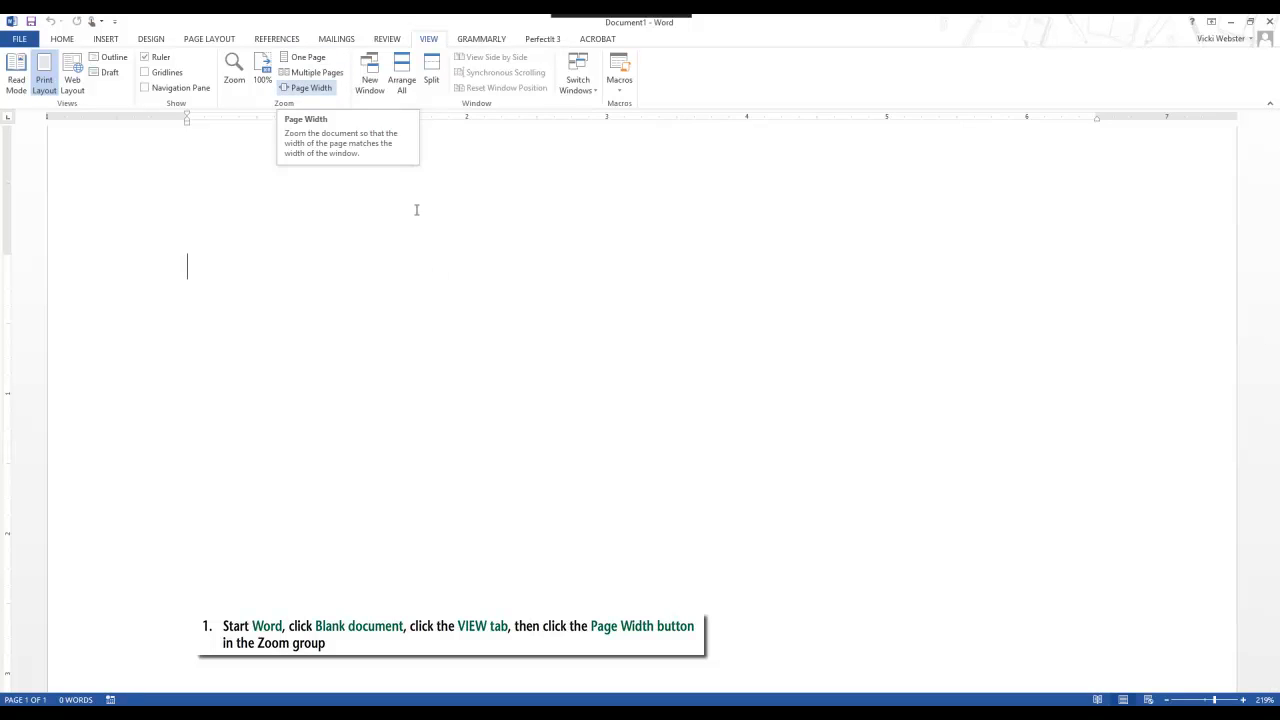
left_click(303, 57)
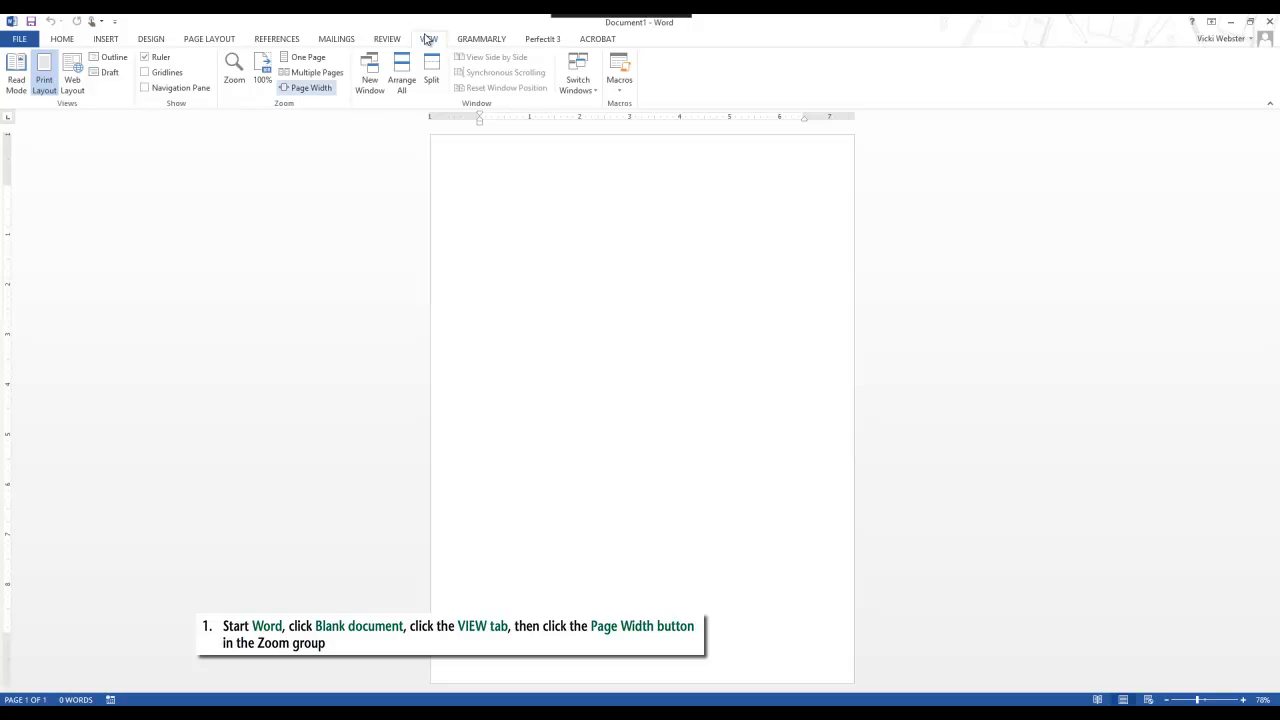
left_click(310, 87)
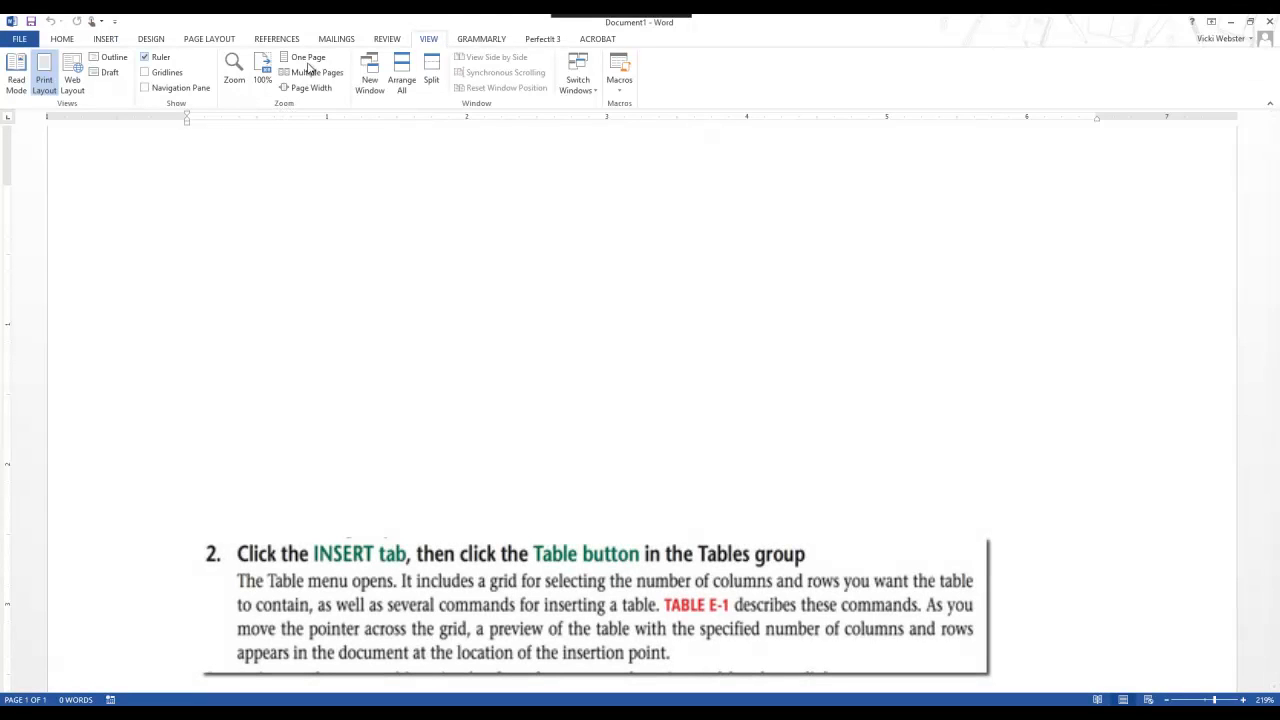
Step: Insert a table with two columns and four rows into the blank document
left_click(106, 39)
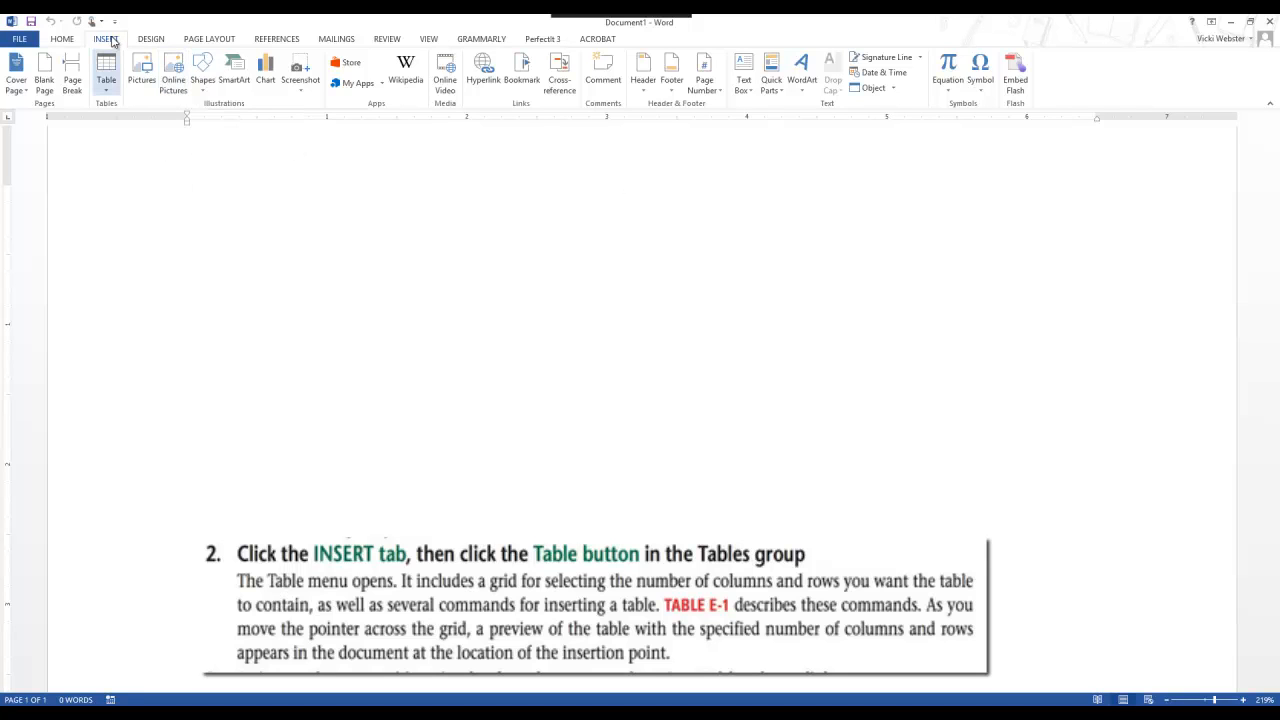
left_click(106, 75)
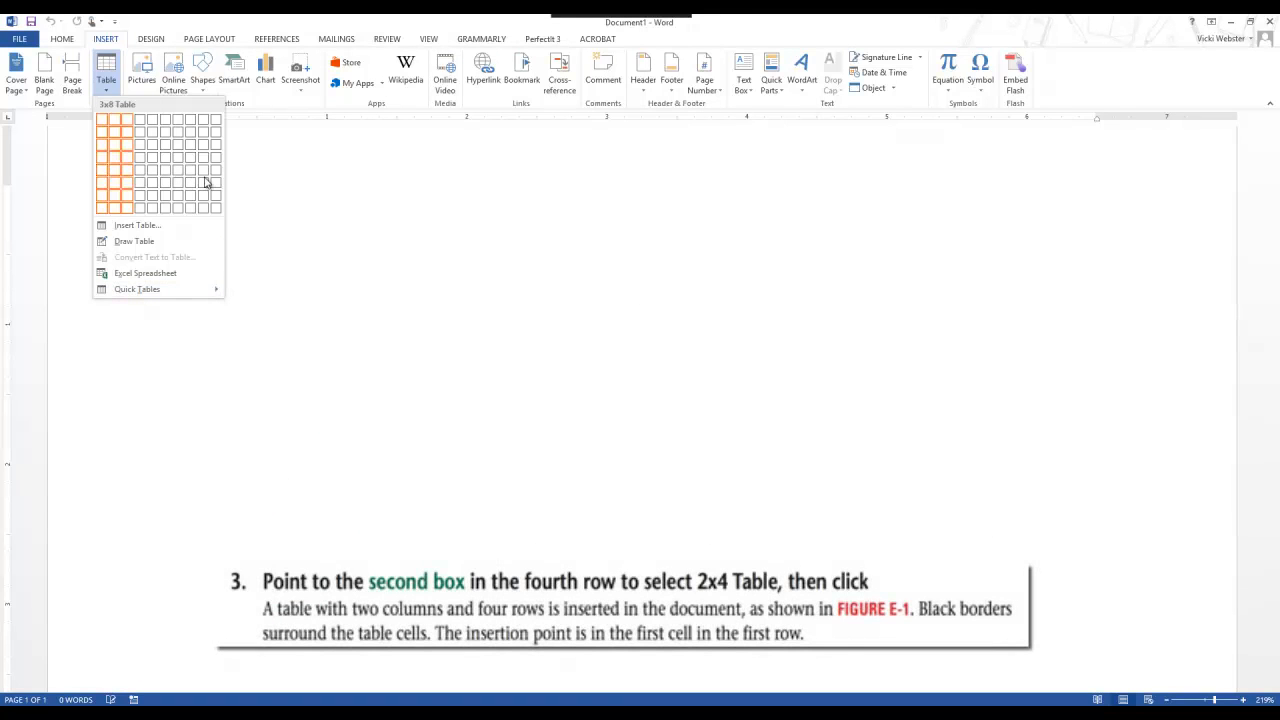
left_click(117, 165)
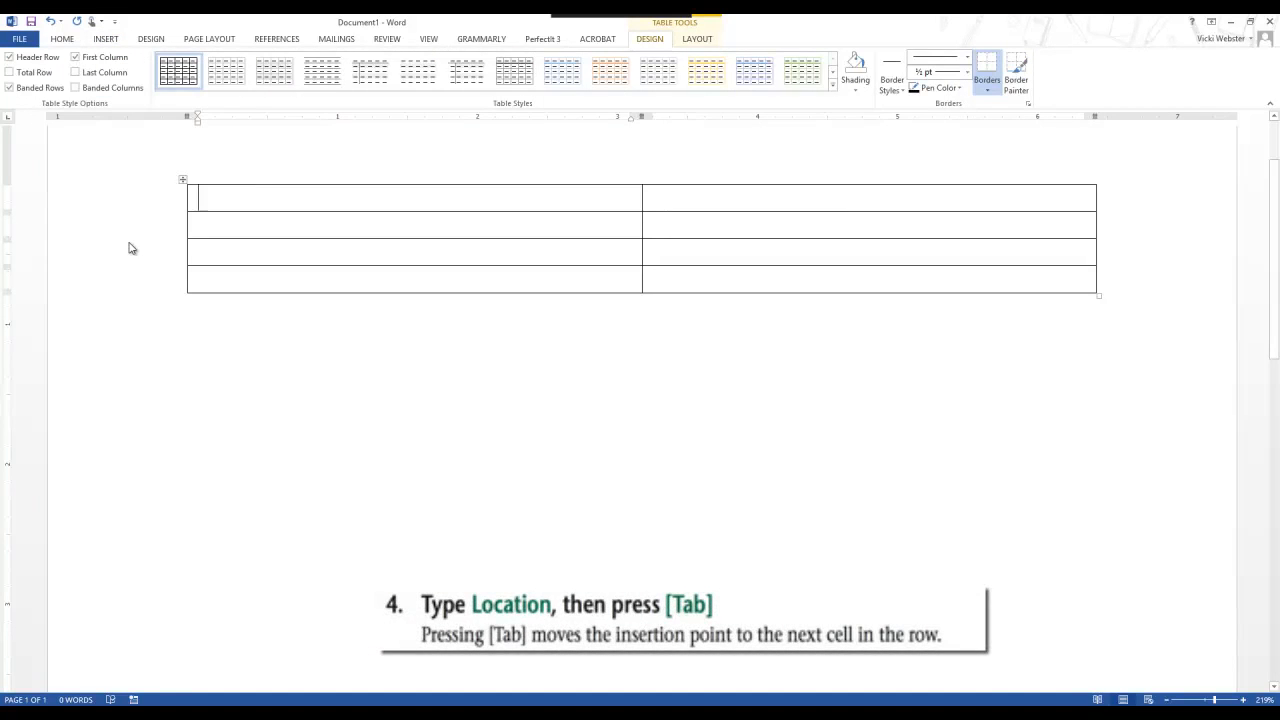
Step: Enter the column headings Location and Cost in the table's first row
type("Location")
key("Tab")
type("Cost")
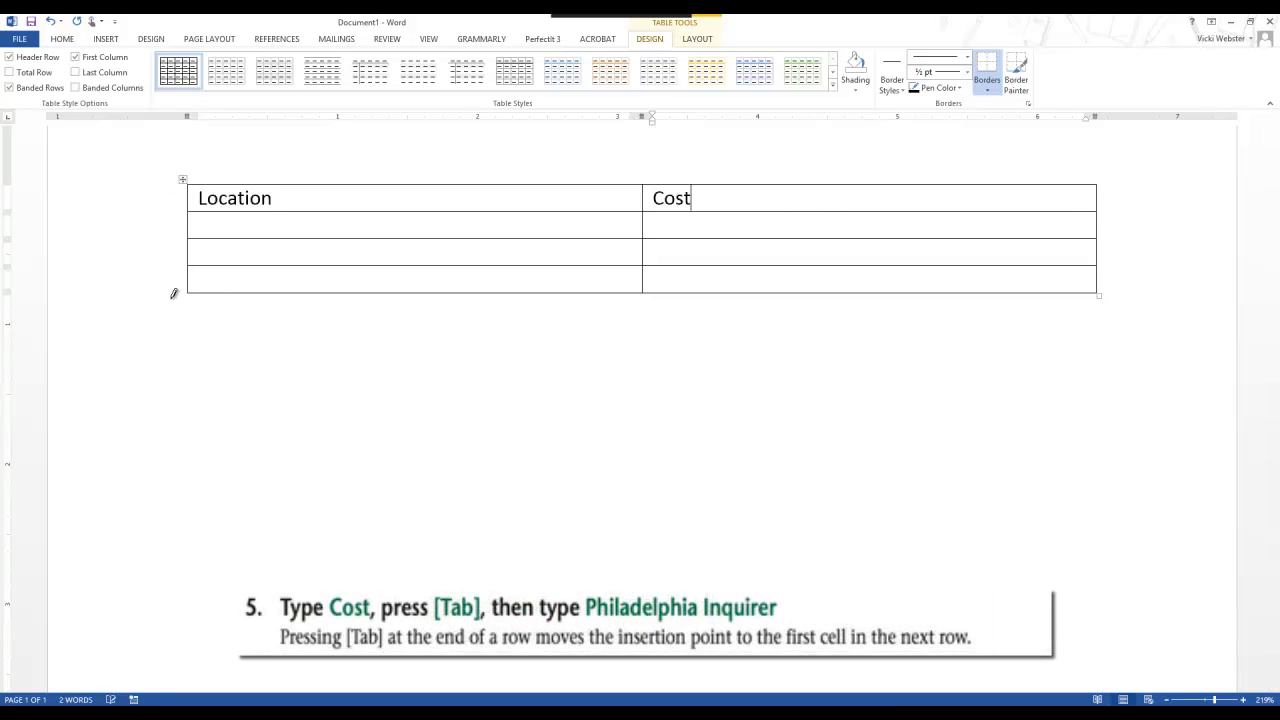
Step: Fill the table's second row with Philadelphia Inquirer and the cost 27,600
key("Tab")
type("Philadelph")
key("BackSpace")
key("BackSpace")
type("lphia Inquirer")
key("Tab")
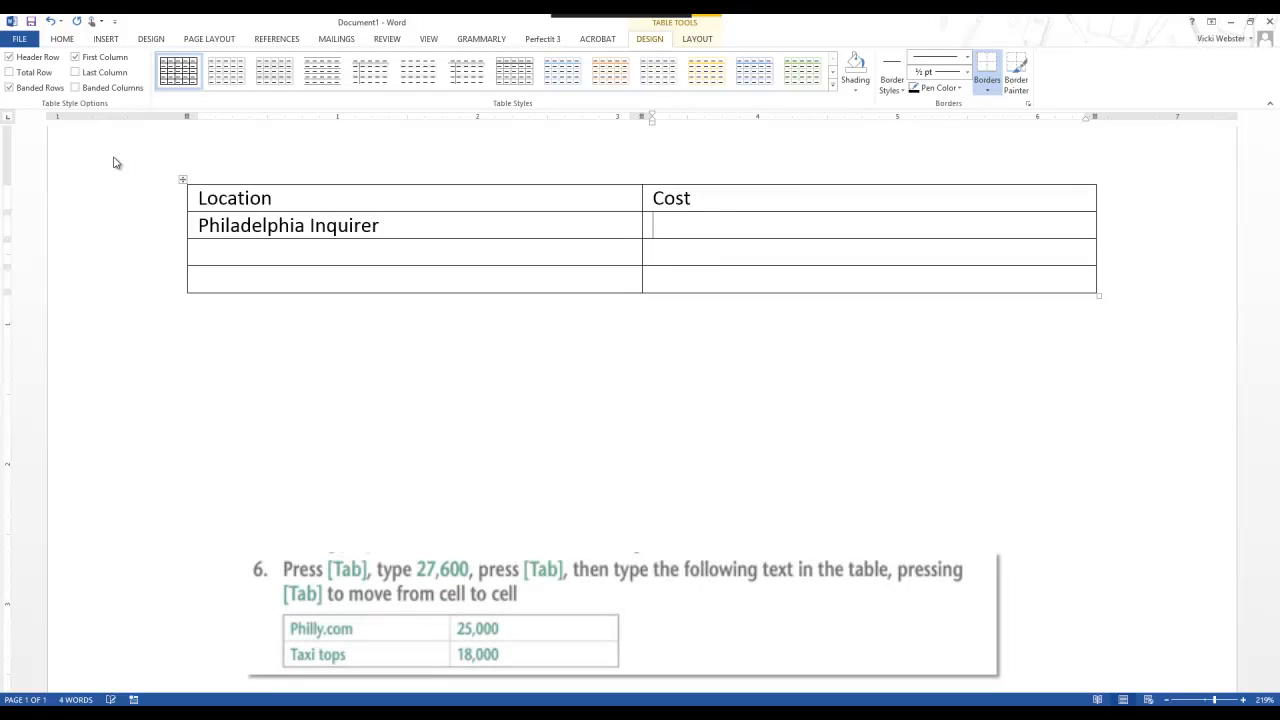
type("2")
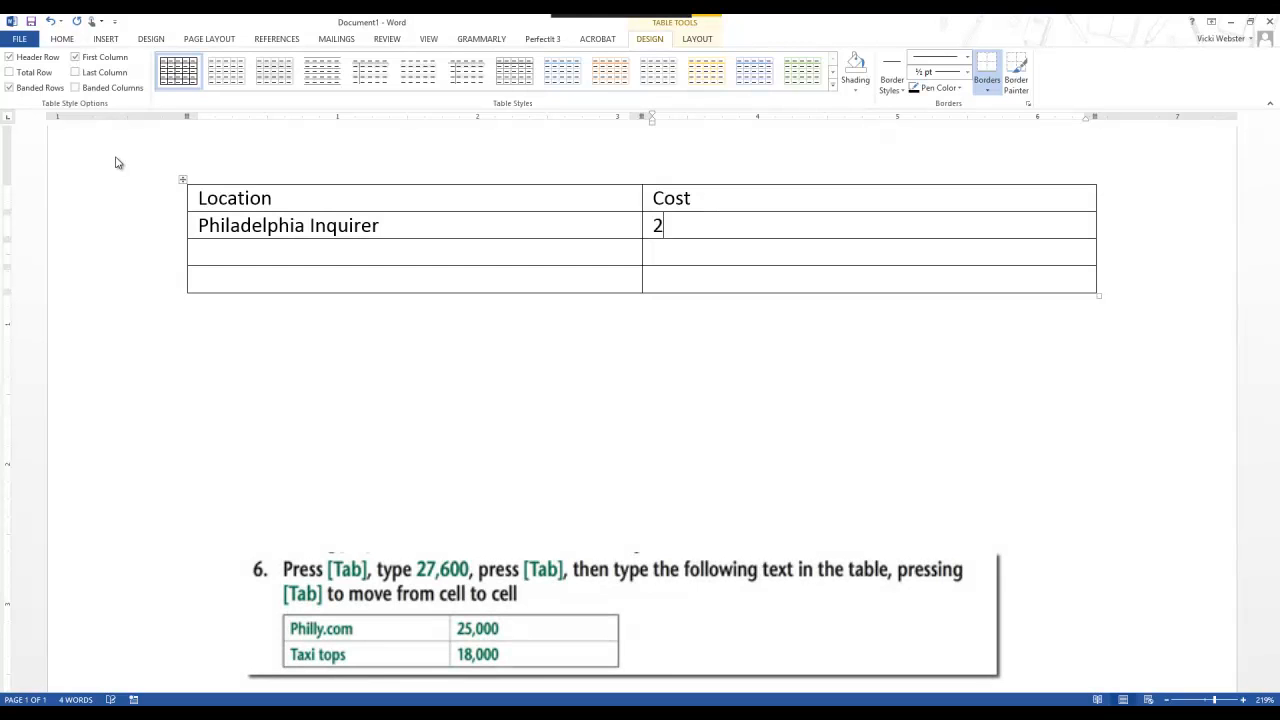
type("7,600")
Step: Fill the table's third row with Philly.com and the cost 25,000
key("Tab")
type("Ph")
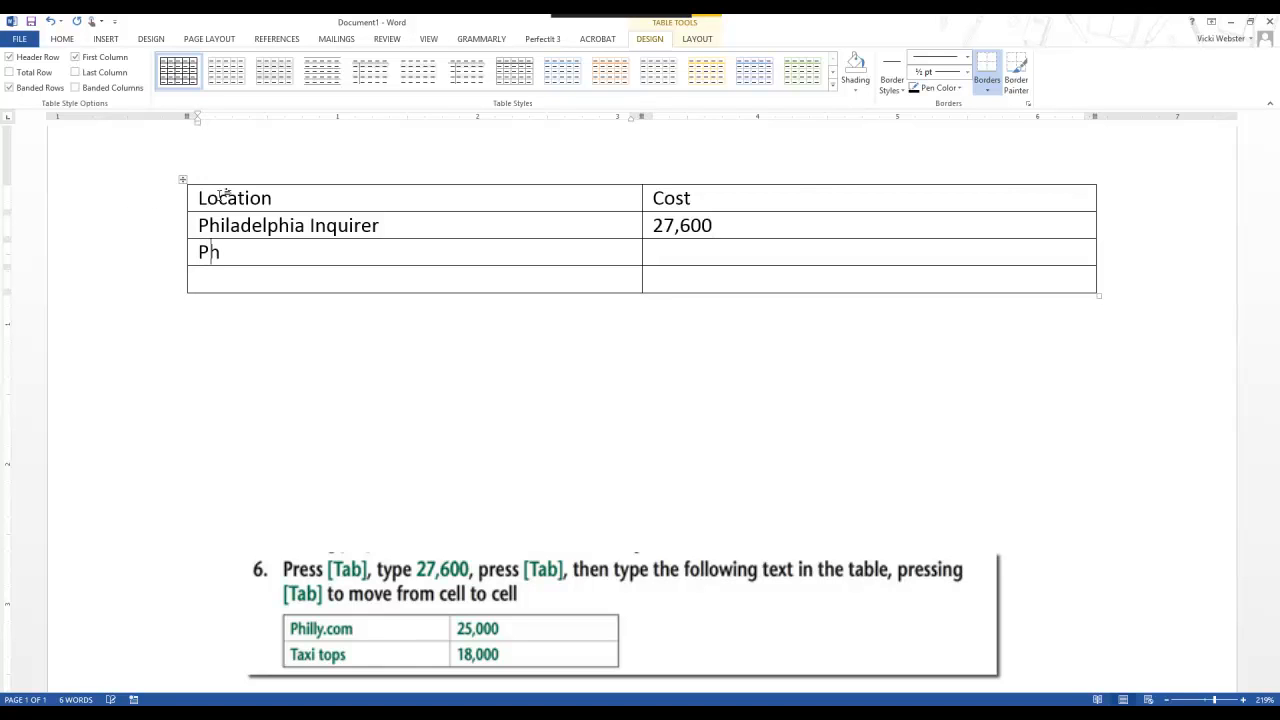
type("illy.com")
key("Tab")
type("25")
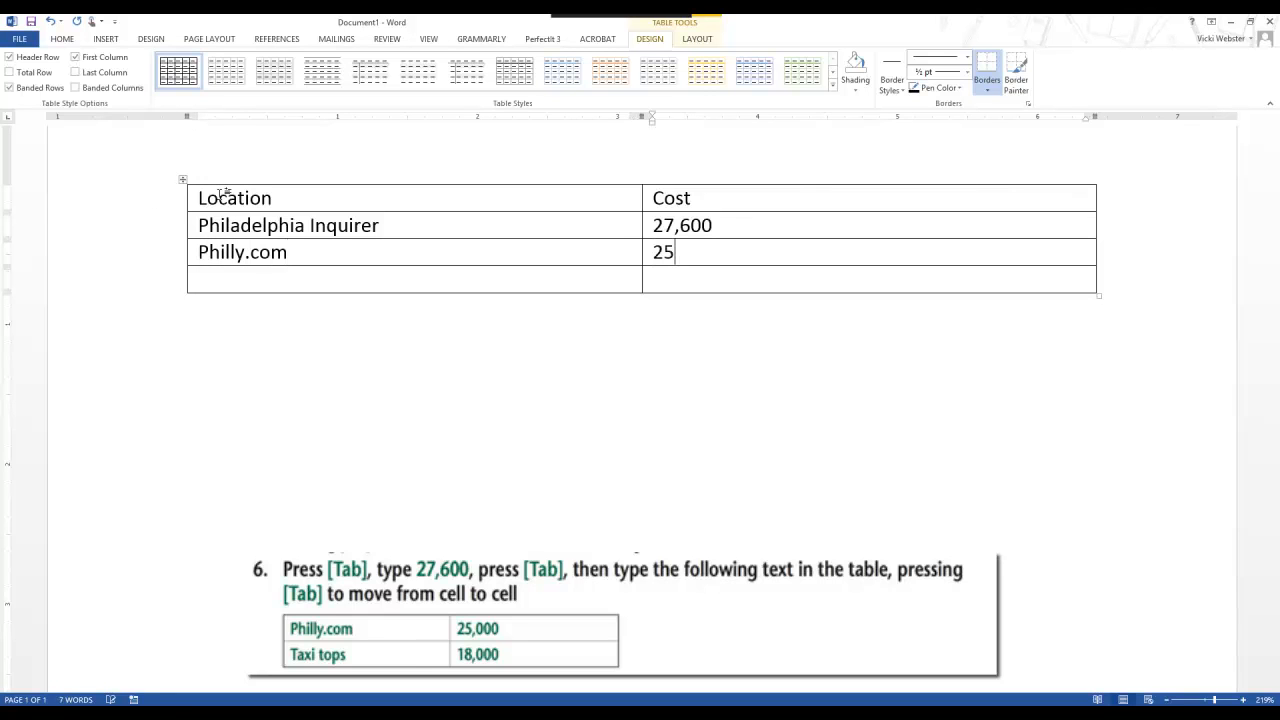
type(",000")
Step: Fill the table's fourth row with Taxi tops and the cost 18,000
key("Tab")
type("Taxi tops")
key("Tab")
type("189")
key("BackSpace")
type(",000")
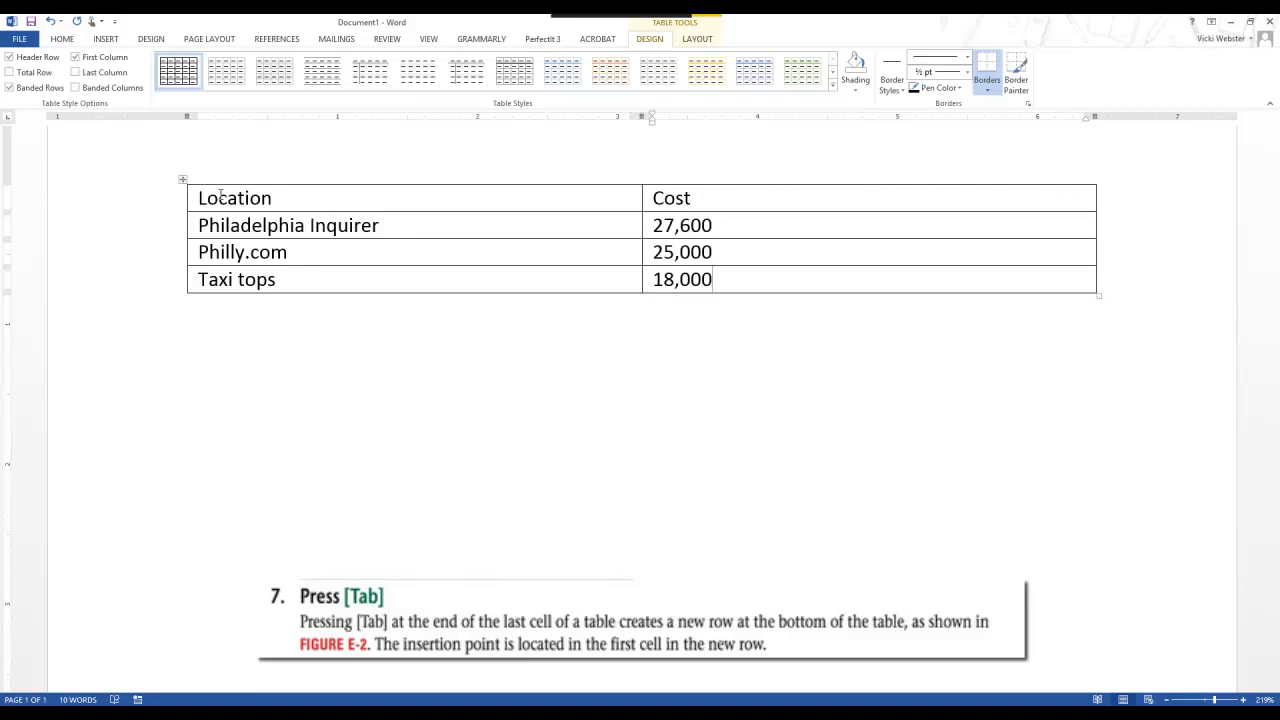
Step: Add a new row at the end of the table with The Independent and the cost 18,760
key("Tab")
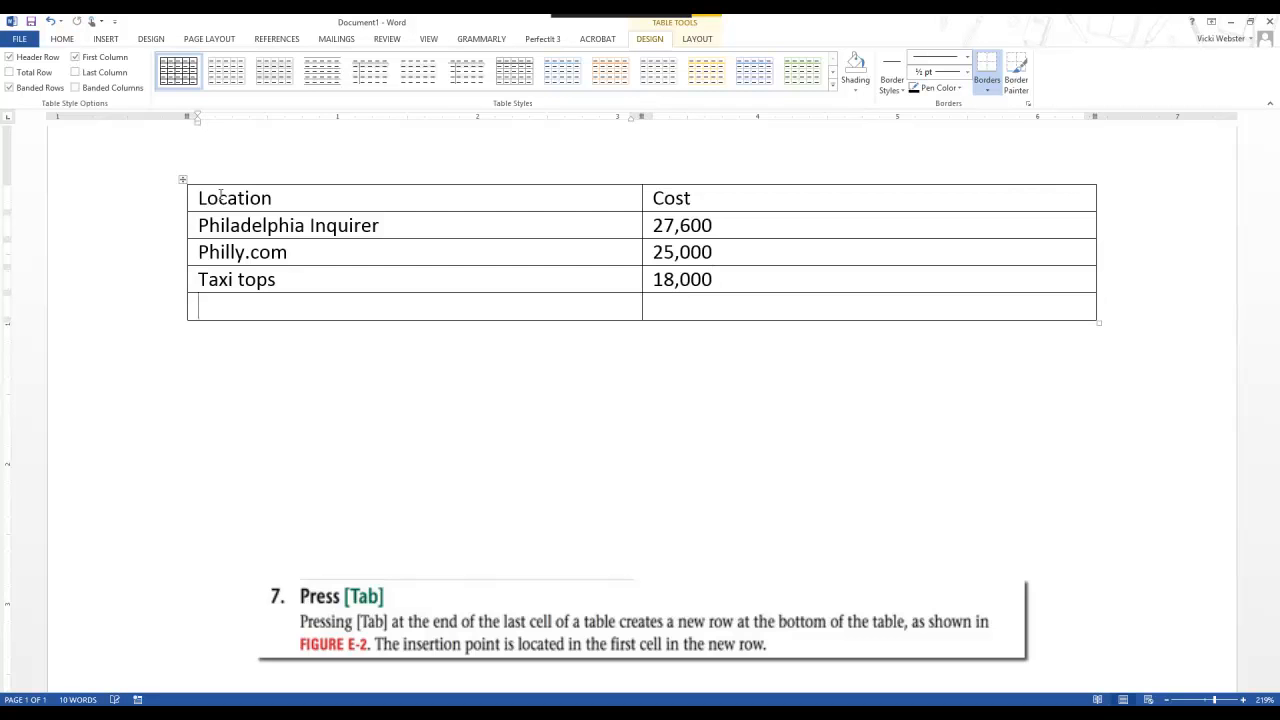
type("The Independ")
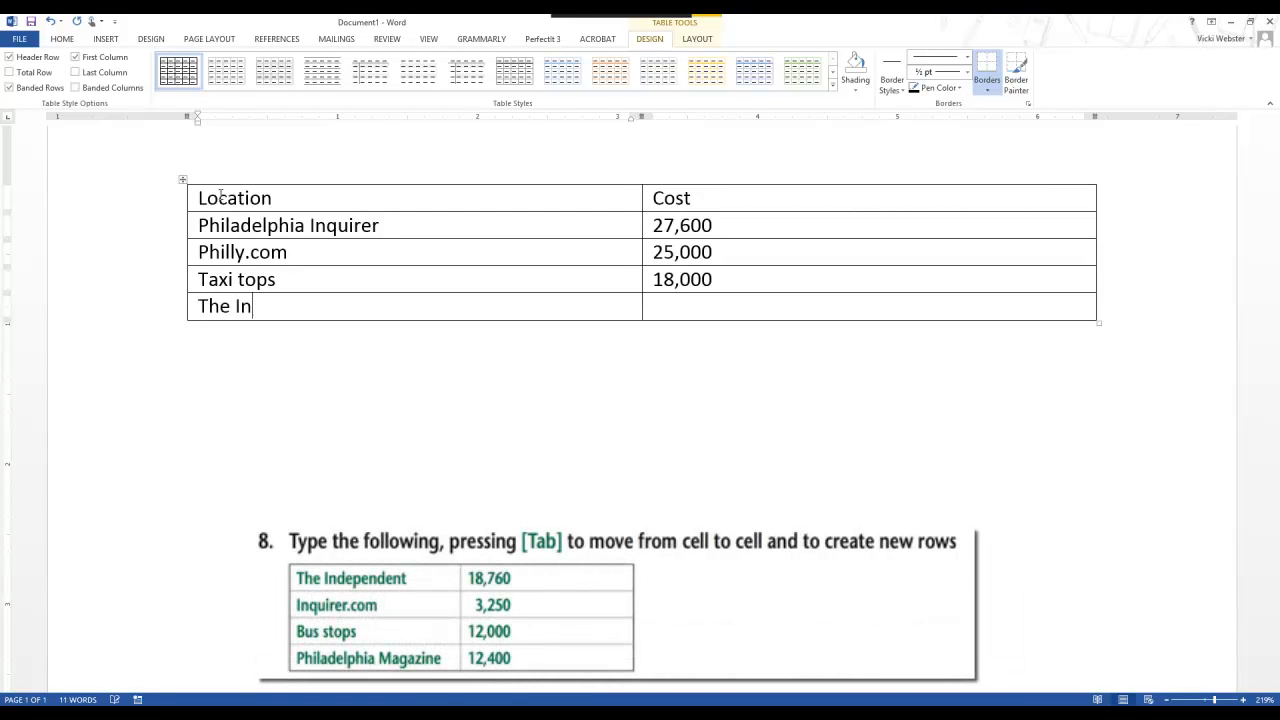
key("BackSpace")
type("ndent")
key("Tab")
type("18,760")
Step: Add a row below The Independent with Inquirer.com and the cost 3,250
key("Tab")
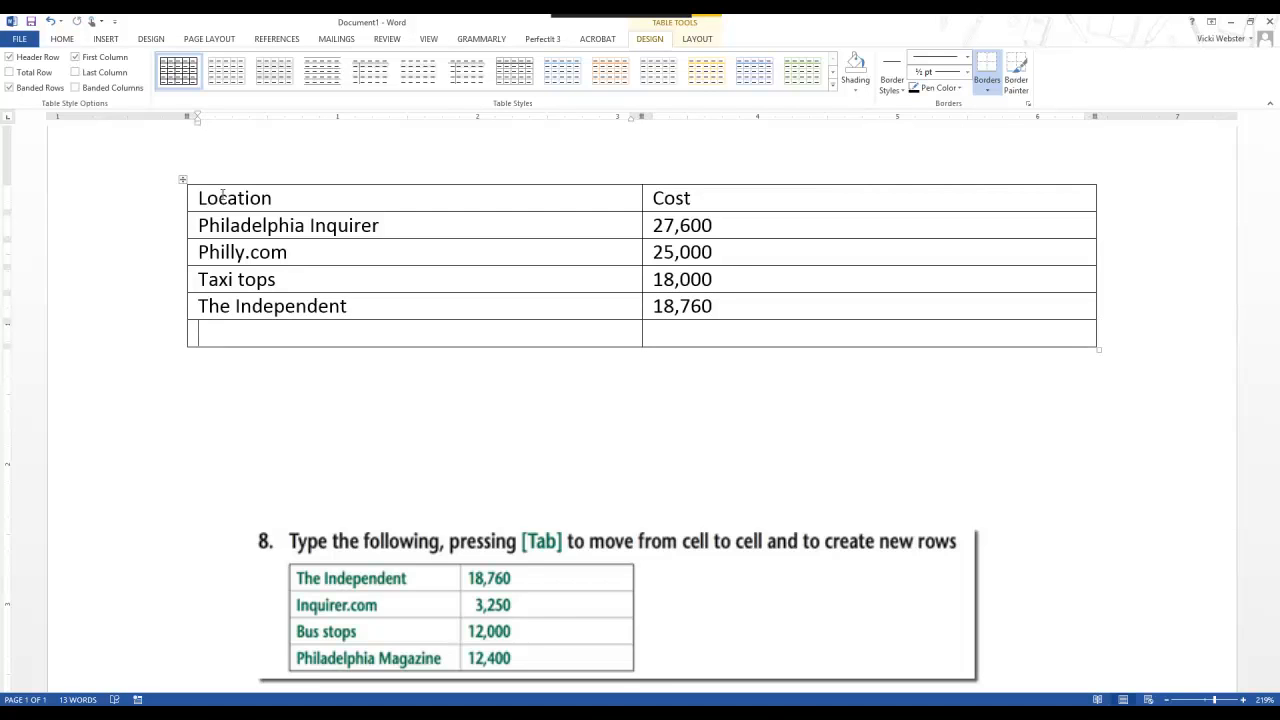
type("INwer")
key("BackSpace")
key("BackSpace")
key("BackSpace")
key("BackSpace")
type("qu")
key("BackSpace")
key("BackSpace")
type("nquirer.com")
key("Tab")
type("3,250")
Step: Add a row below Inquirer.com with Bus stops and the cost 12,000
key("Tab")
type("Bus stops")
key("Tab")
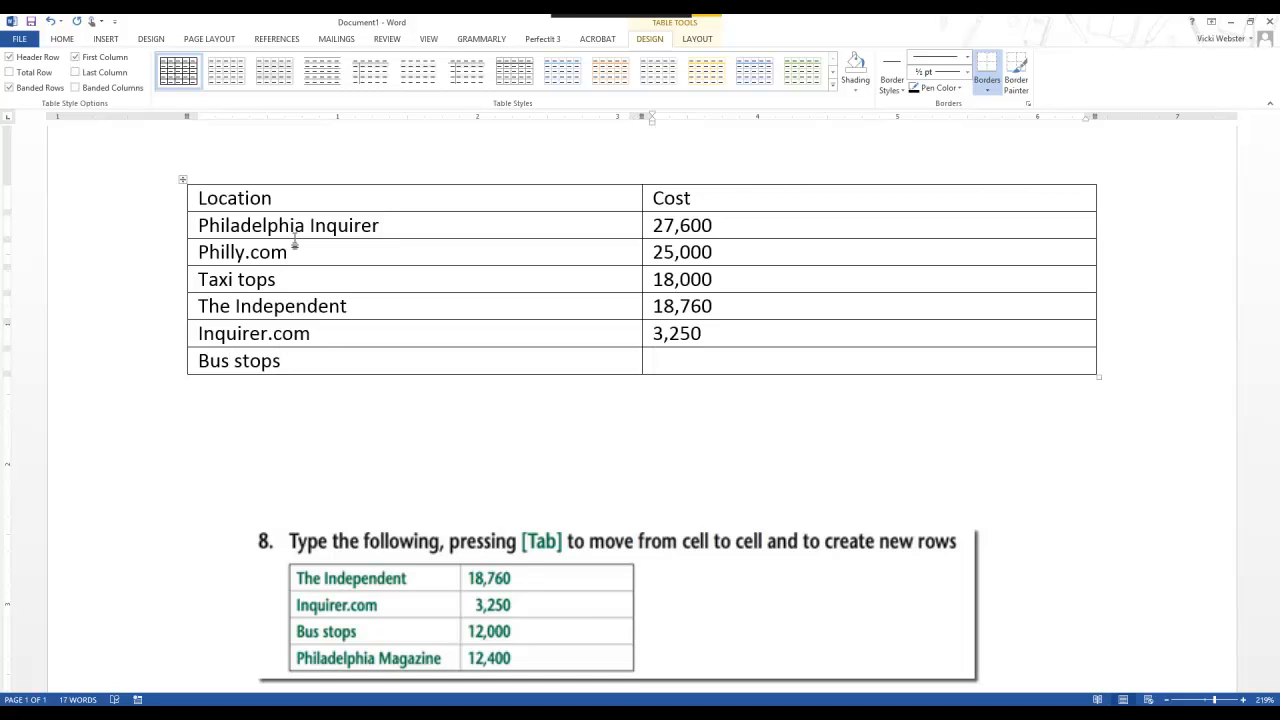
type("12,000")
Step: Add a row below Bus stops with Philadelphia Magazine and the cost 12,400
key("Tab")
type("P")
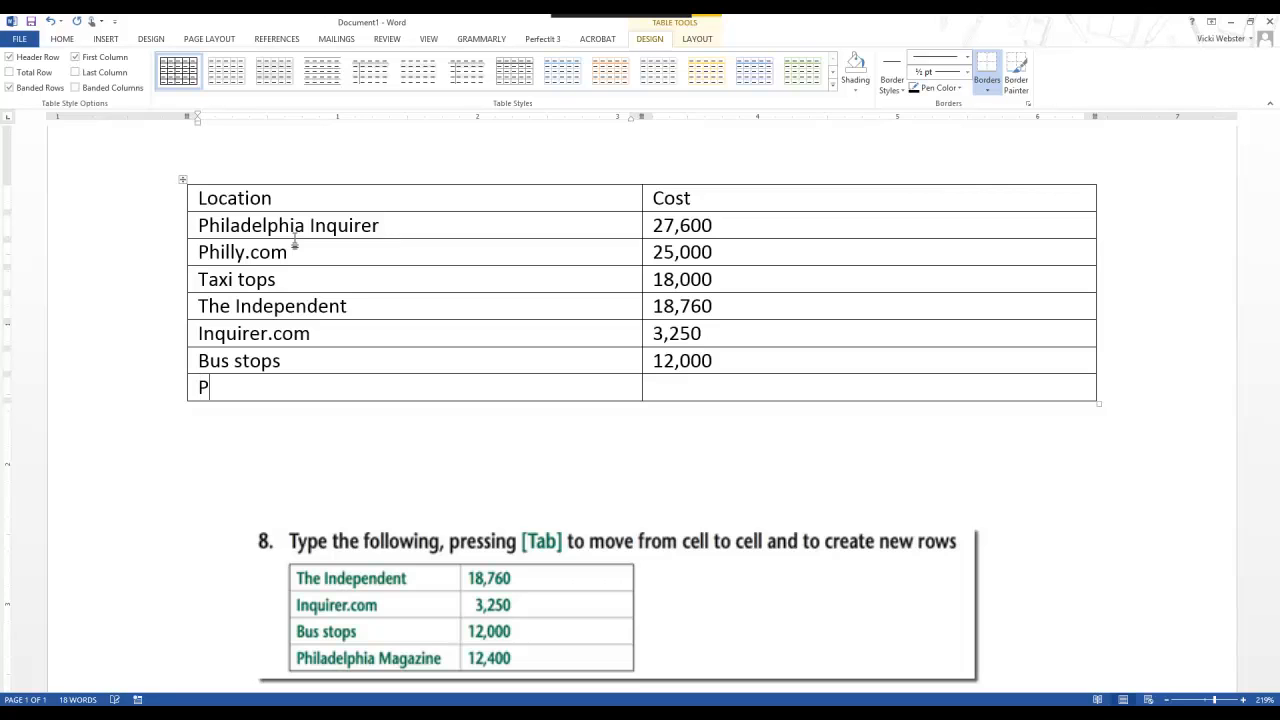
type("hiladelphia M")
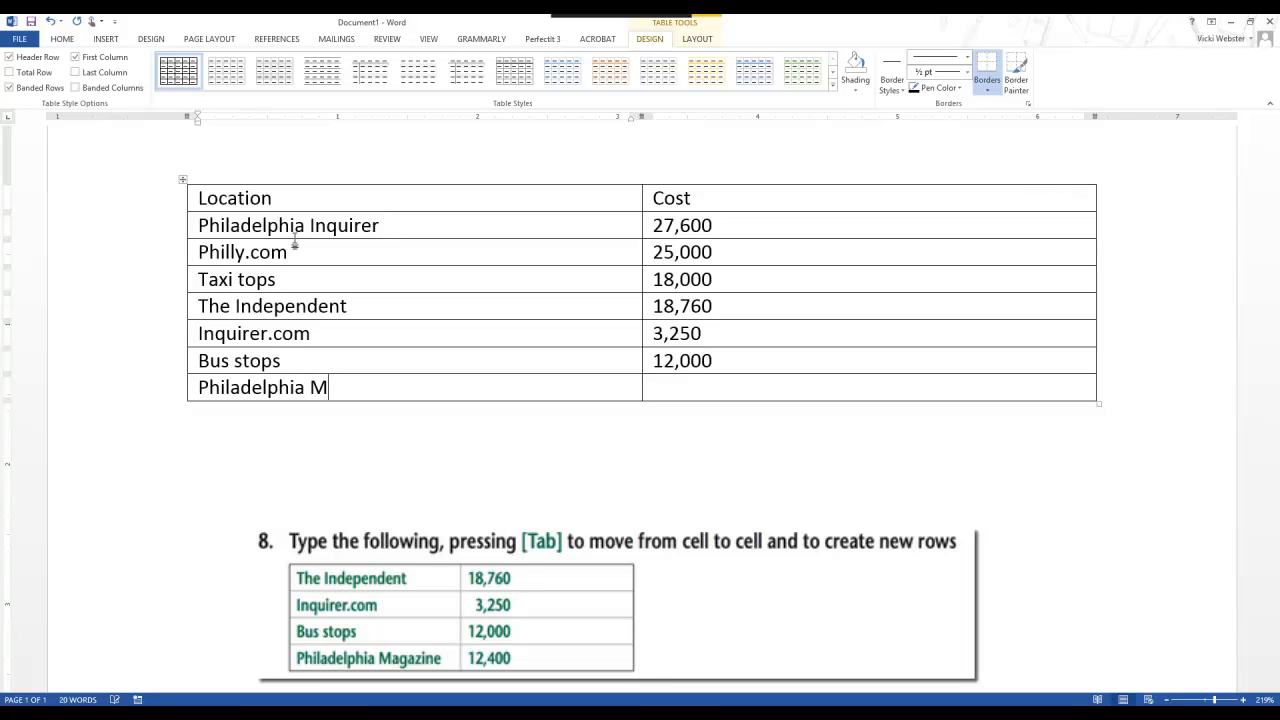
type("agazine")
key("Tab")
type("12")
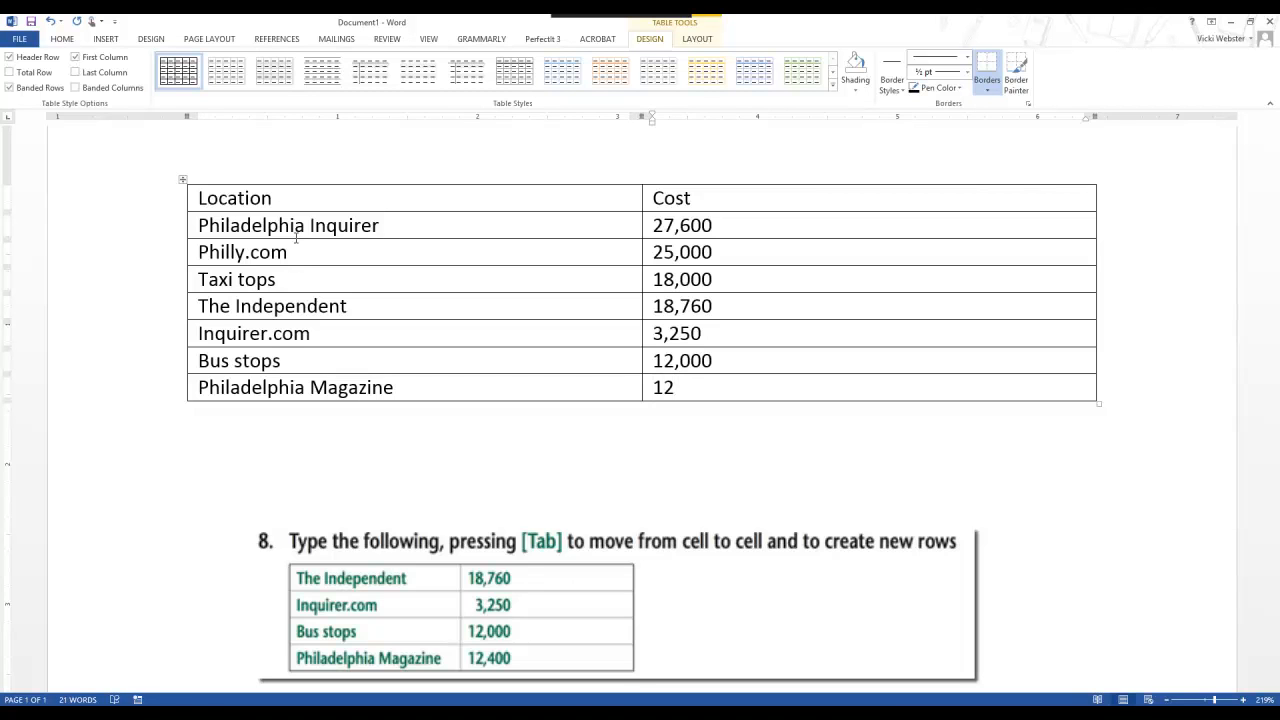
type(",400")
key("Tab")
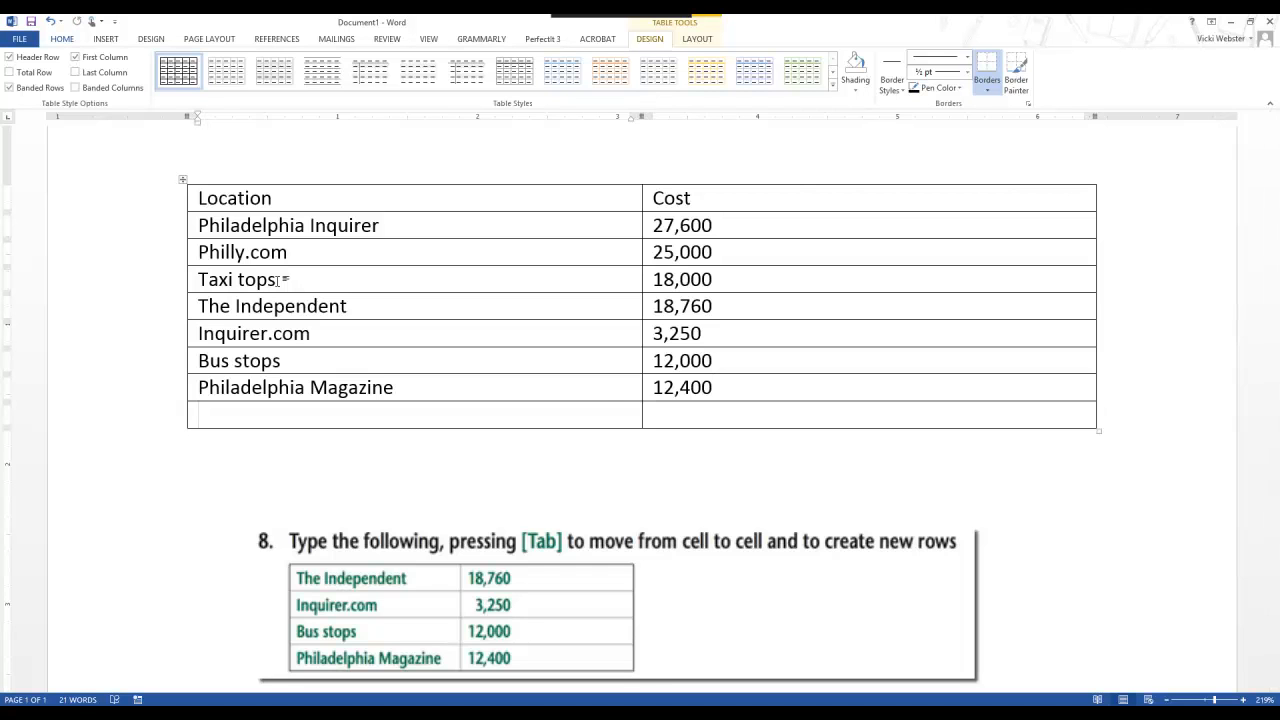
key("ctrl+z")
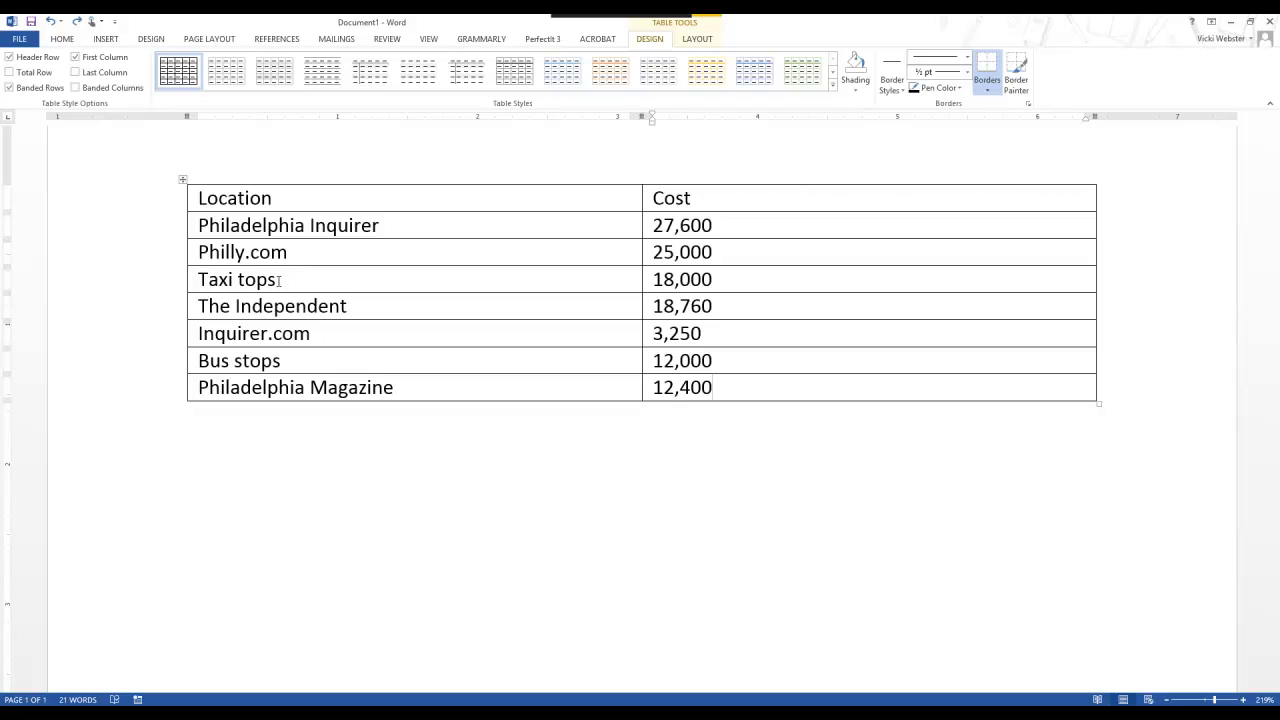
key("Tab")
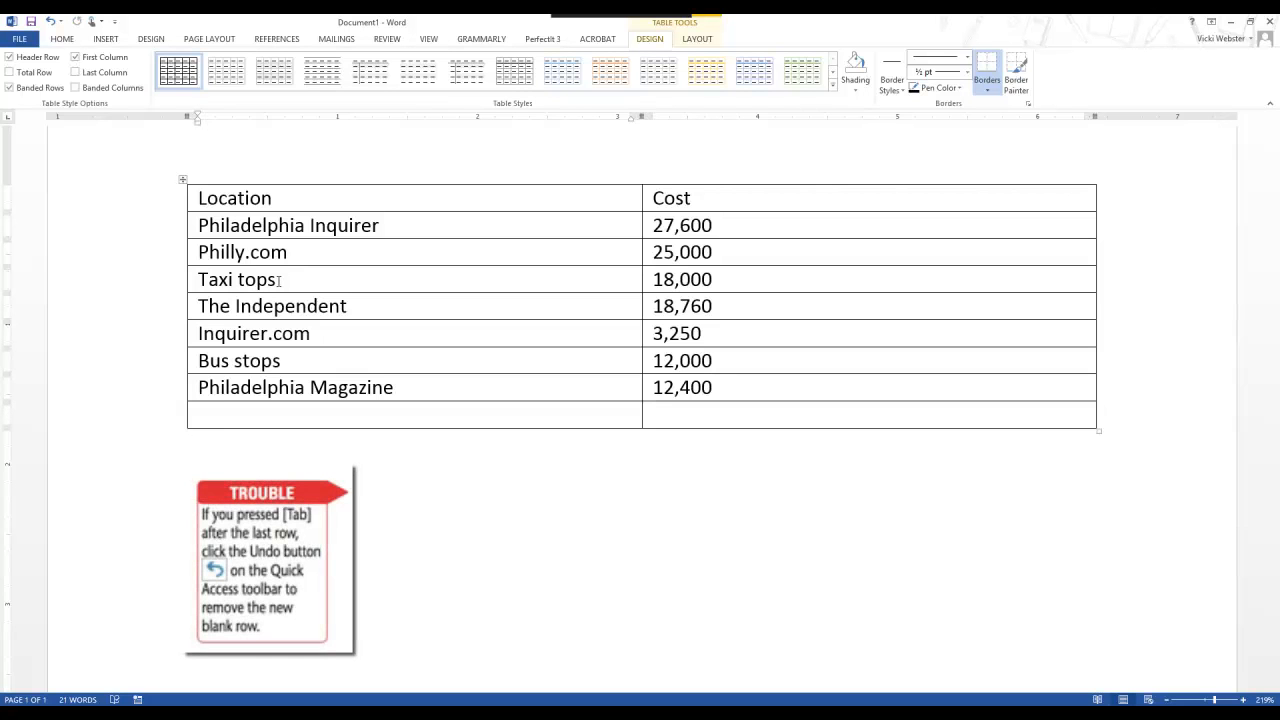
key("ctrl+z")
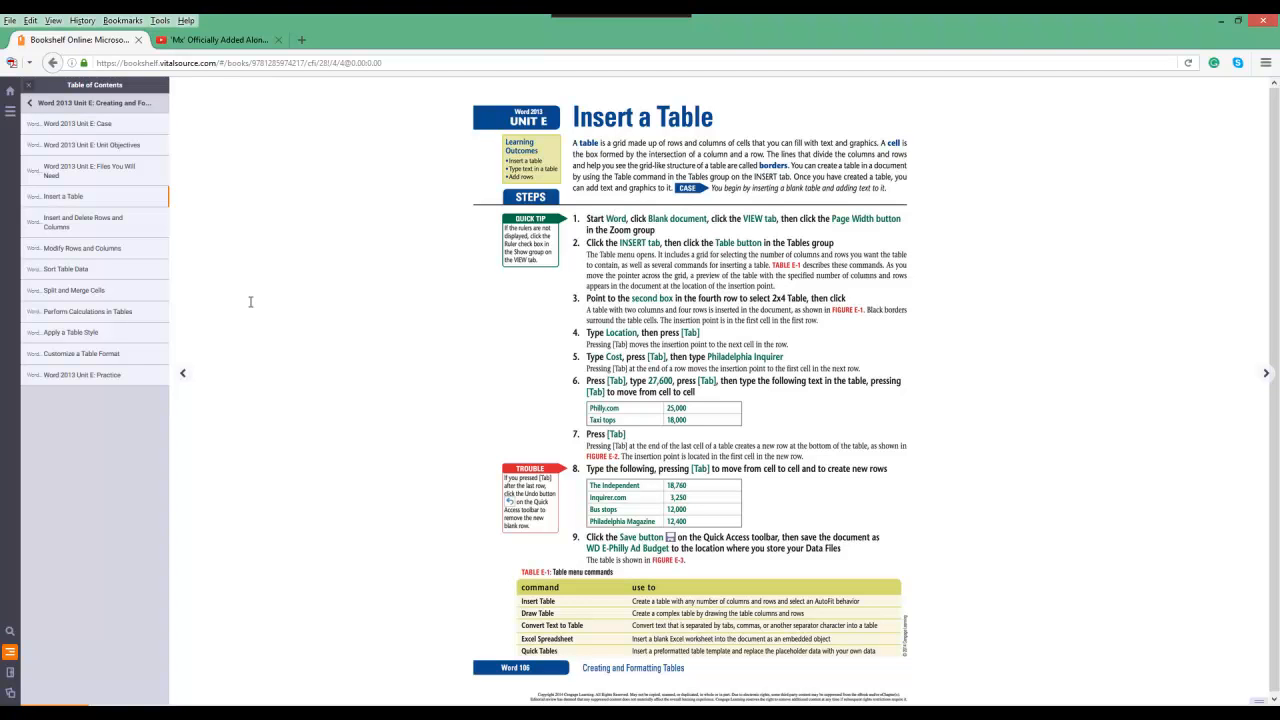
Step: Minimize the browser window with the textbook page and return to the Word document containing the table
key("super+Down")
key("super+Down")
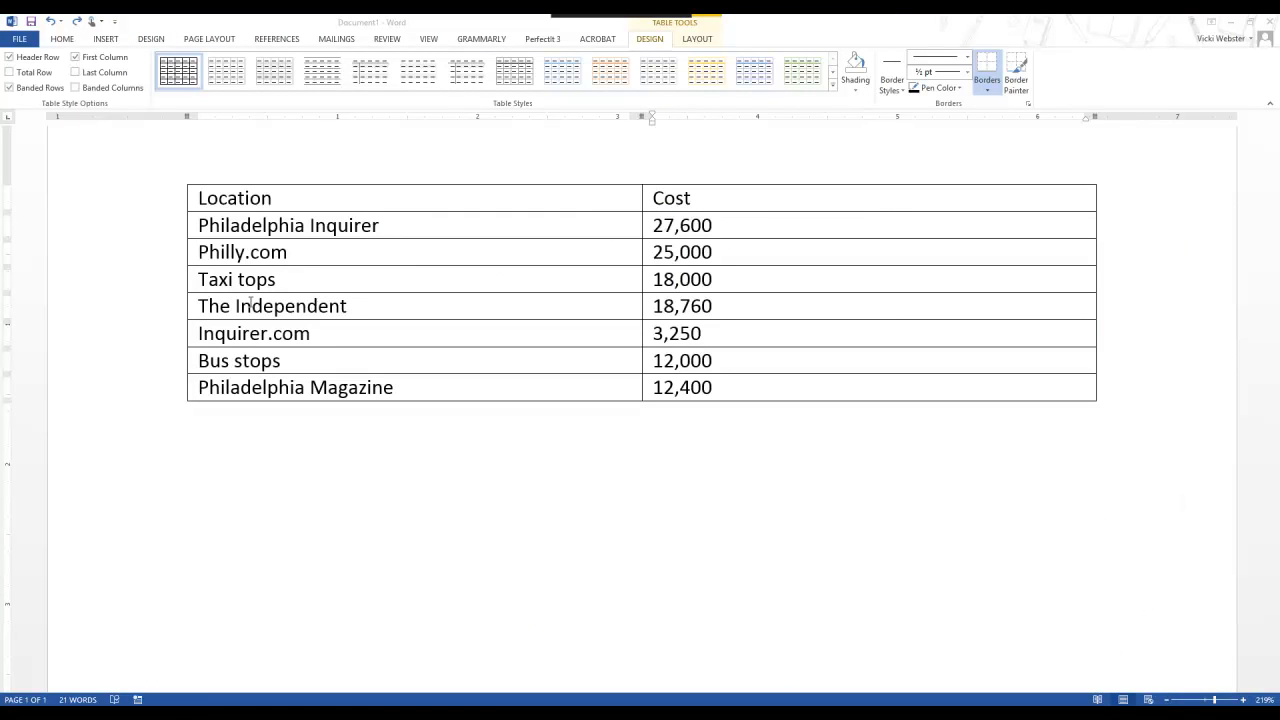
left_click(250, 305)
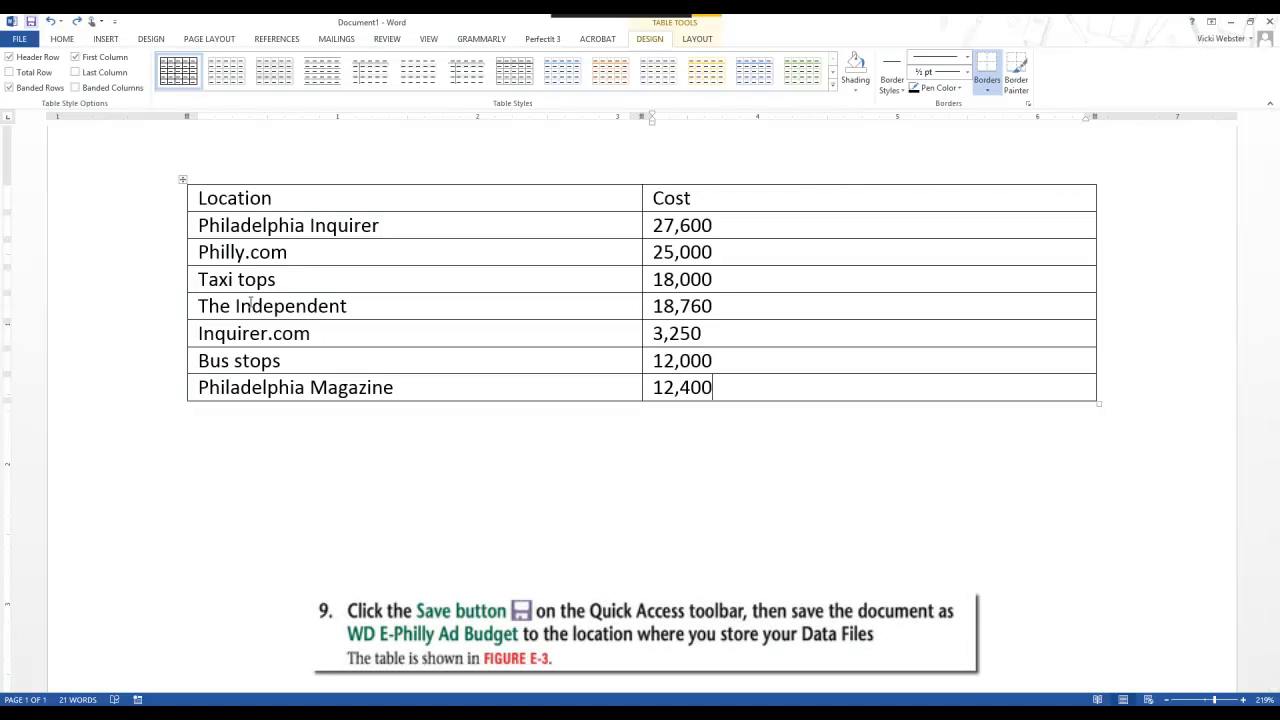
Step: Start saving the document to the computer's Desktop and create a folder named CIS 235 there
key("ctrl+s")
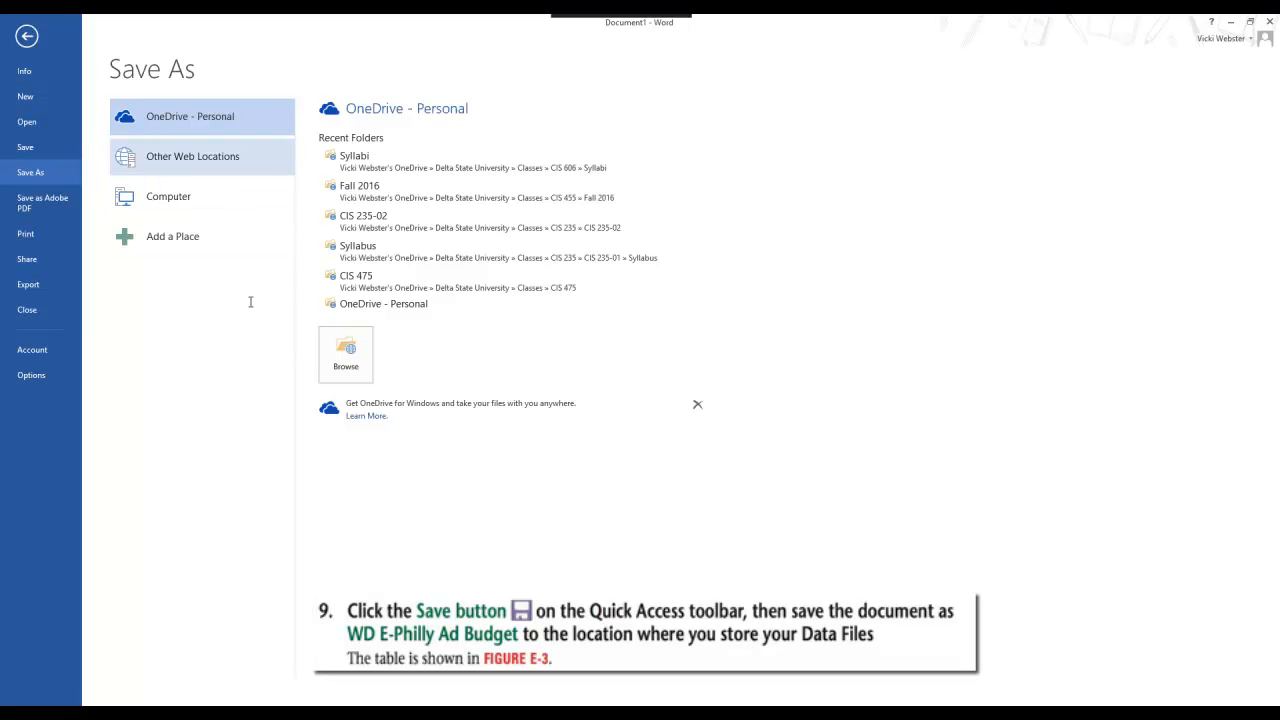
left_click(168, 196)
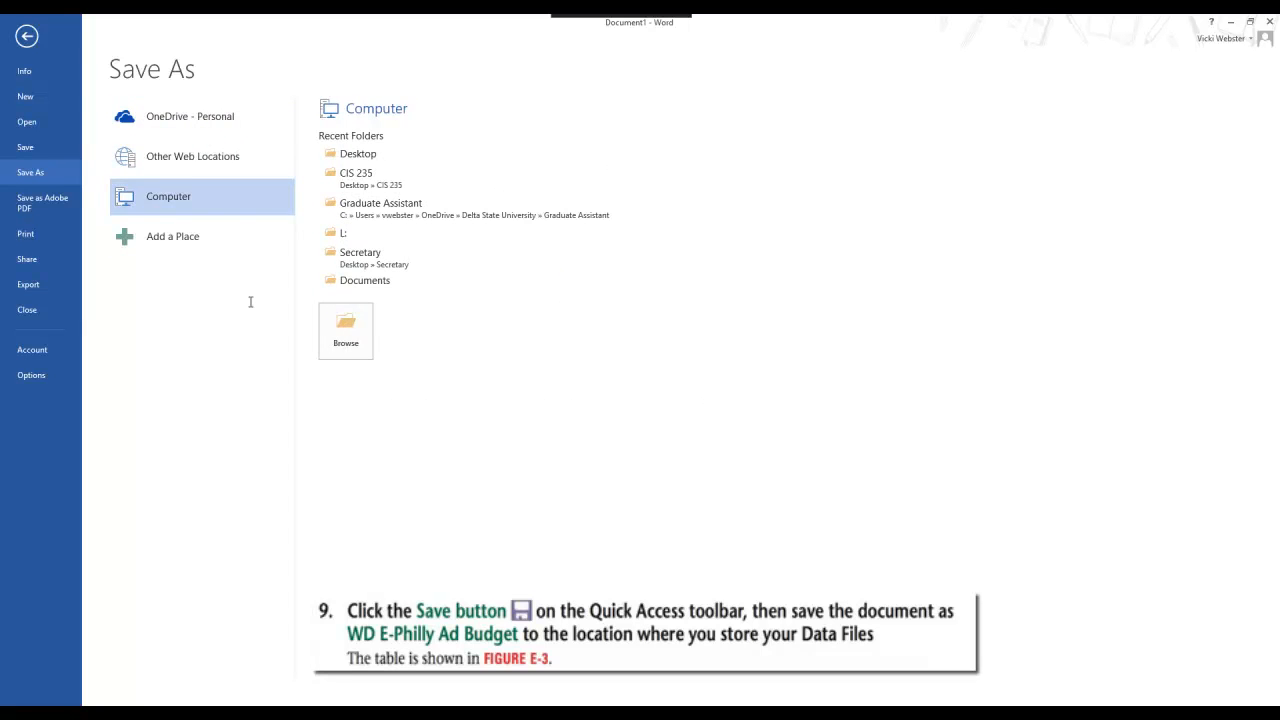
left_click(358, 153)
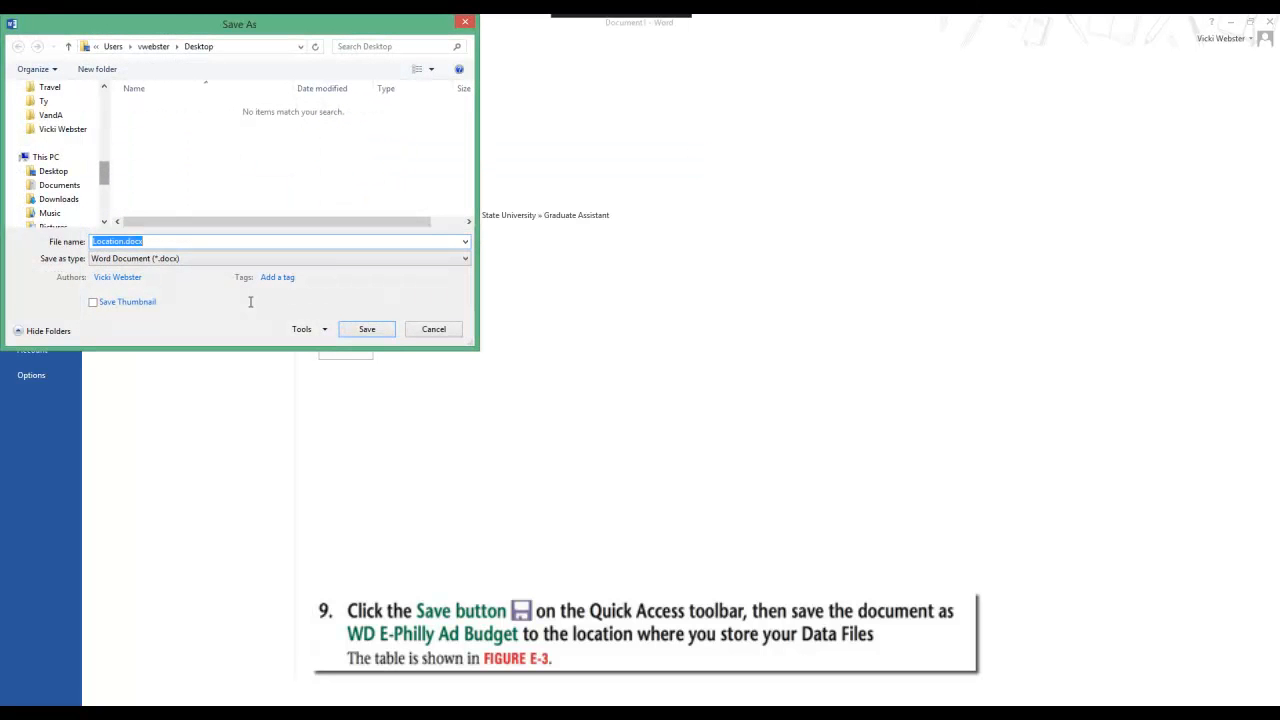
left_click(97, 69)
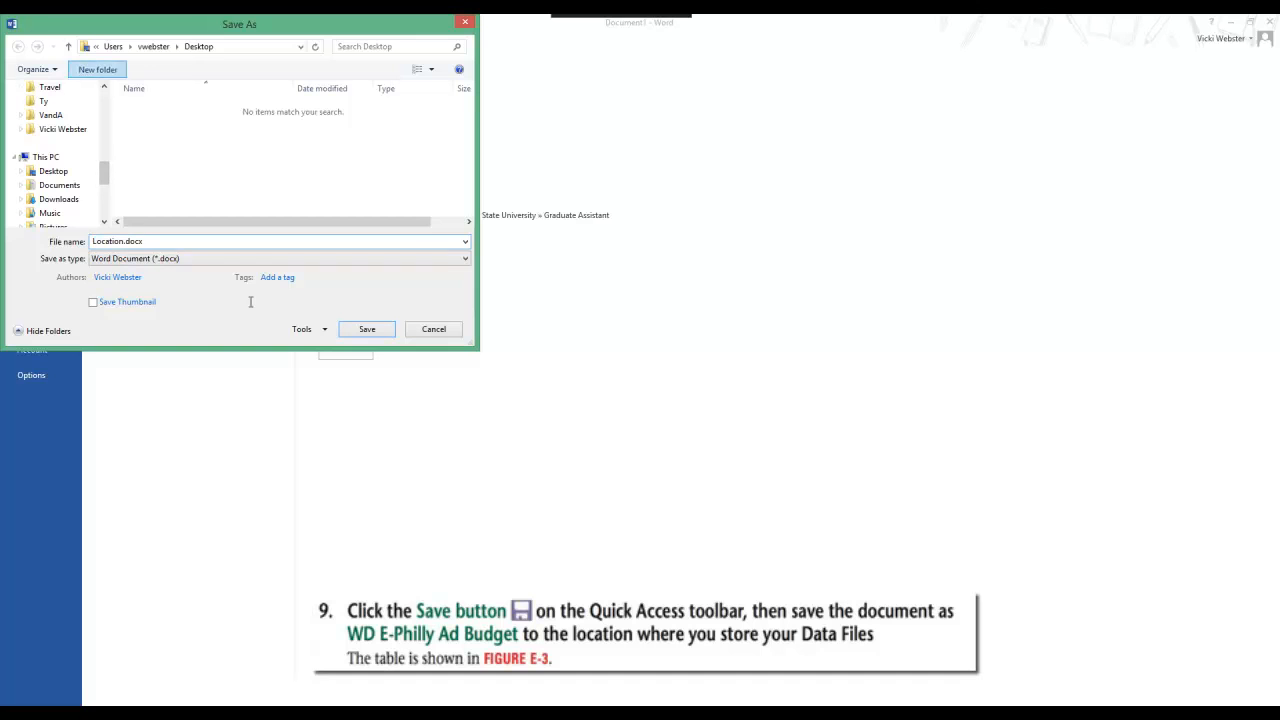
type("Cl")
type("S")
type(" 235")
key("Return")
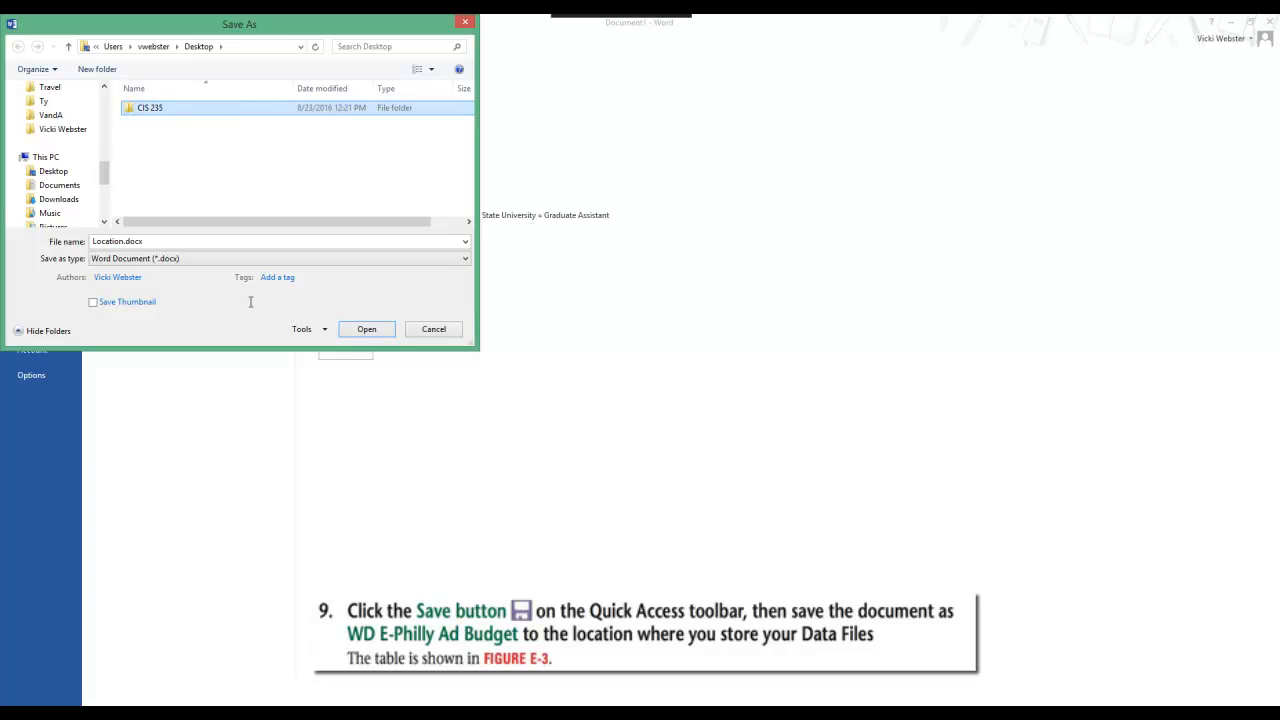
Step: Open the CIS 235 folder and create a subfolder named Word inside it
key("Return")
key("ctrl+shift+n")
type("Word")
key("Return")
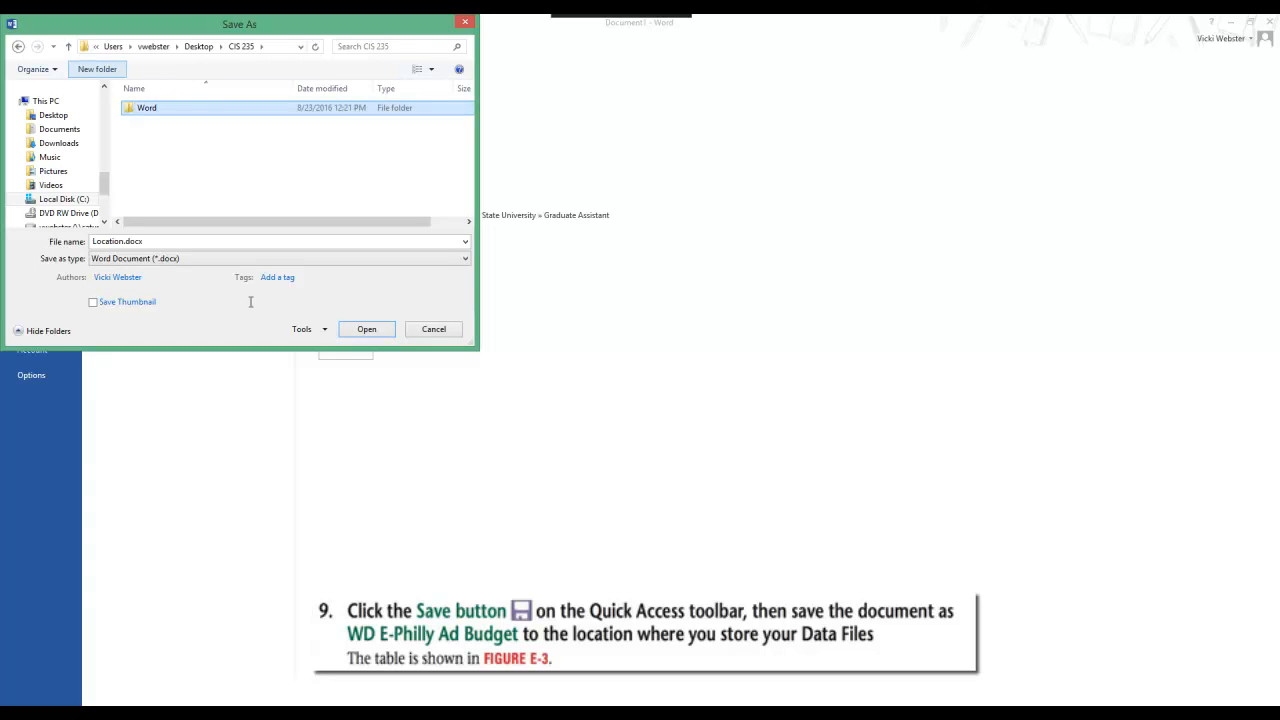
Step: Open the Word folder and create a subfolder named Word Unit E inside it
key("Return")
left_click(97, 69)
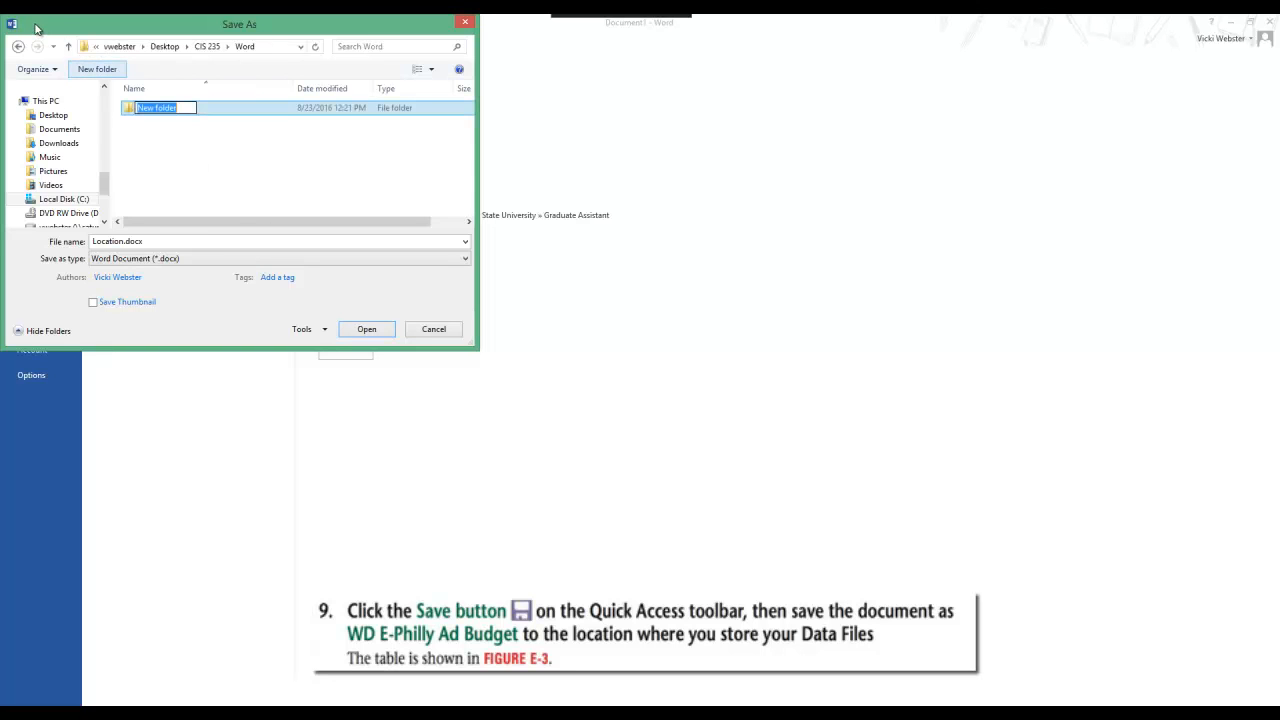
type("Word")
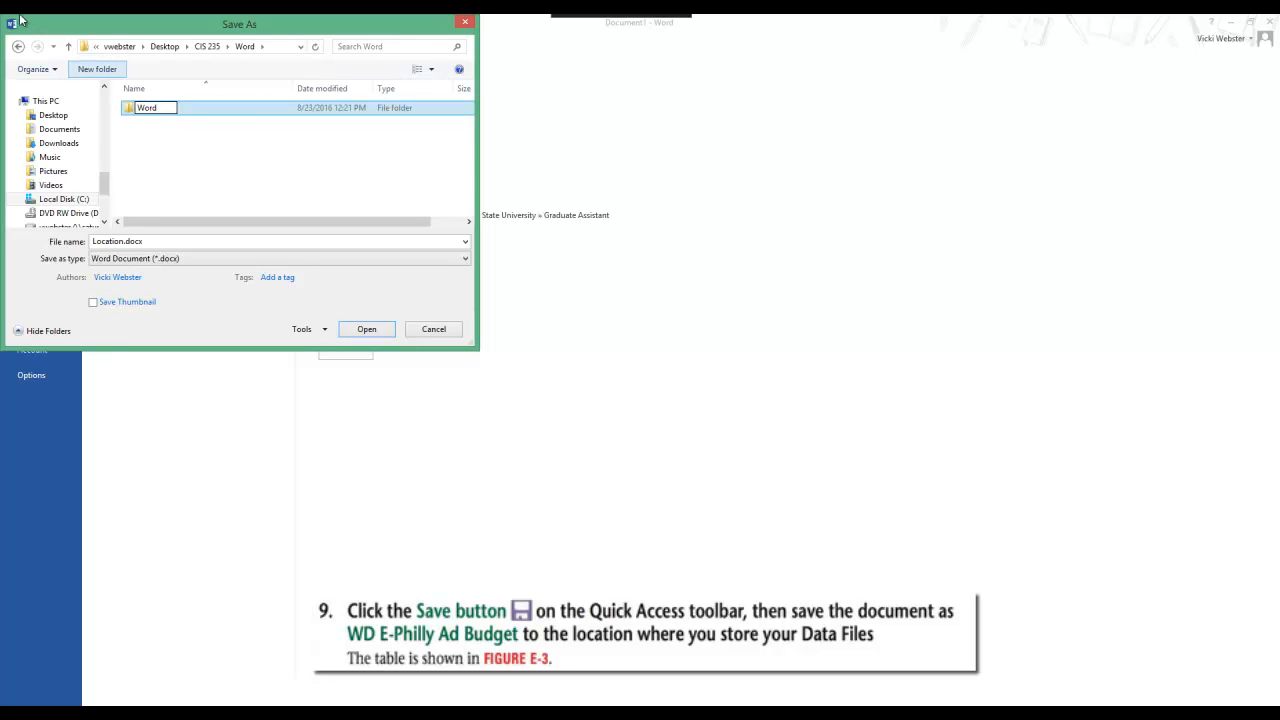
type(" Unit E")
key("Return")
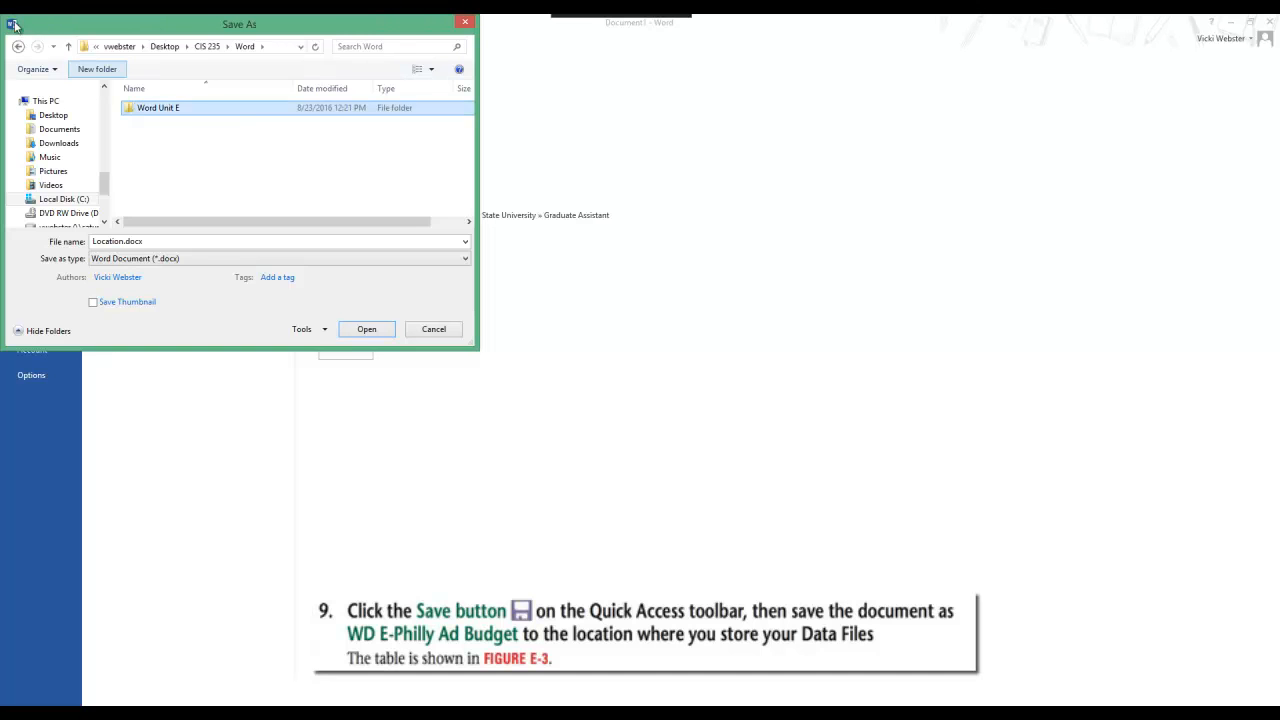
Step: Save the document in the Word Unit E folder as WD E-Philly Ad Budget
key("Return")
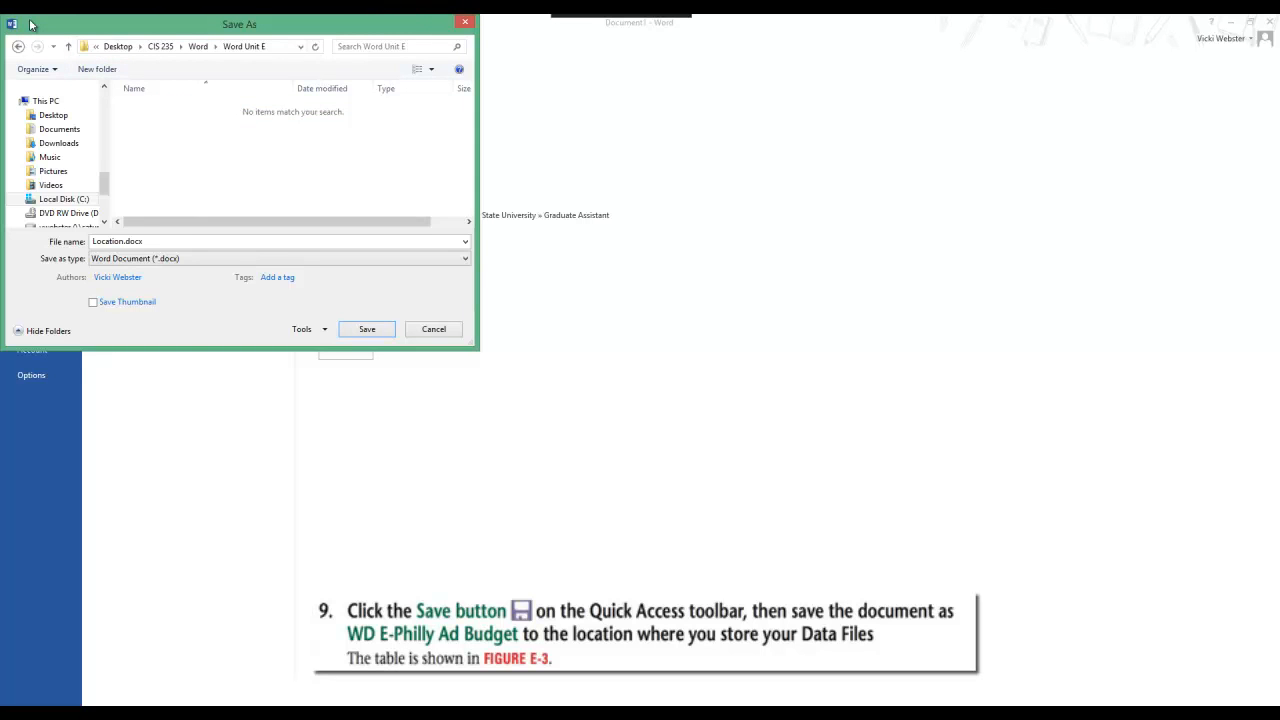
key("Tab")
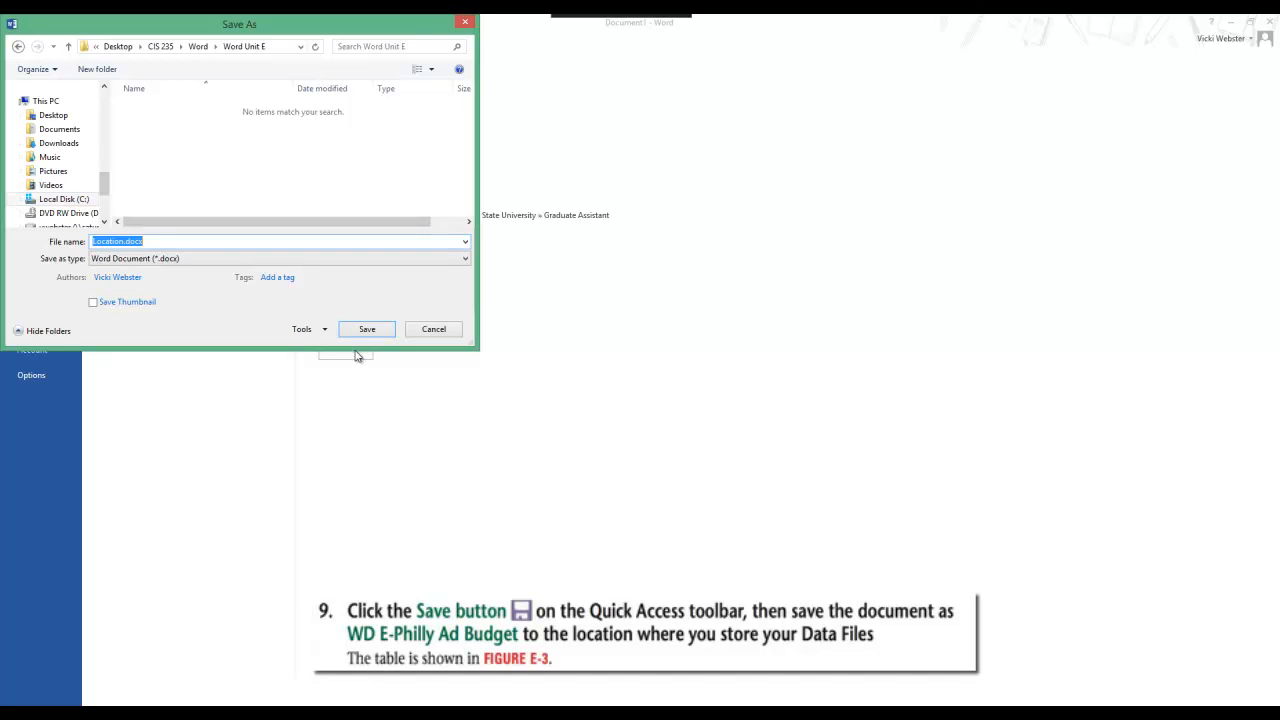
type("WD E-Philly Ad Budget")
key("Return")
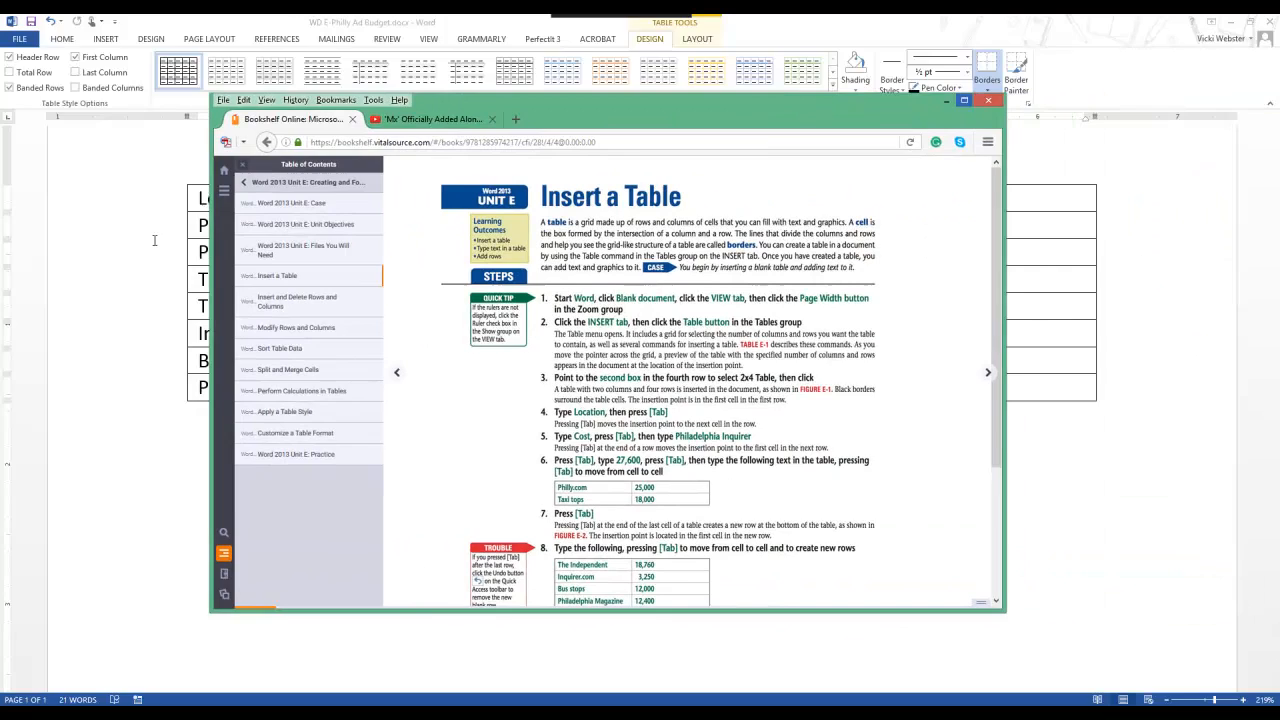
Step: Switch to the browser textbook and compare the Insert a Table steps with Figures E-1 to E-3 and the section on converting text to a table
left_click(964, 100)
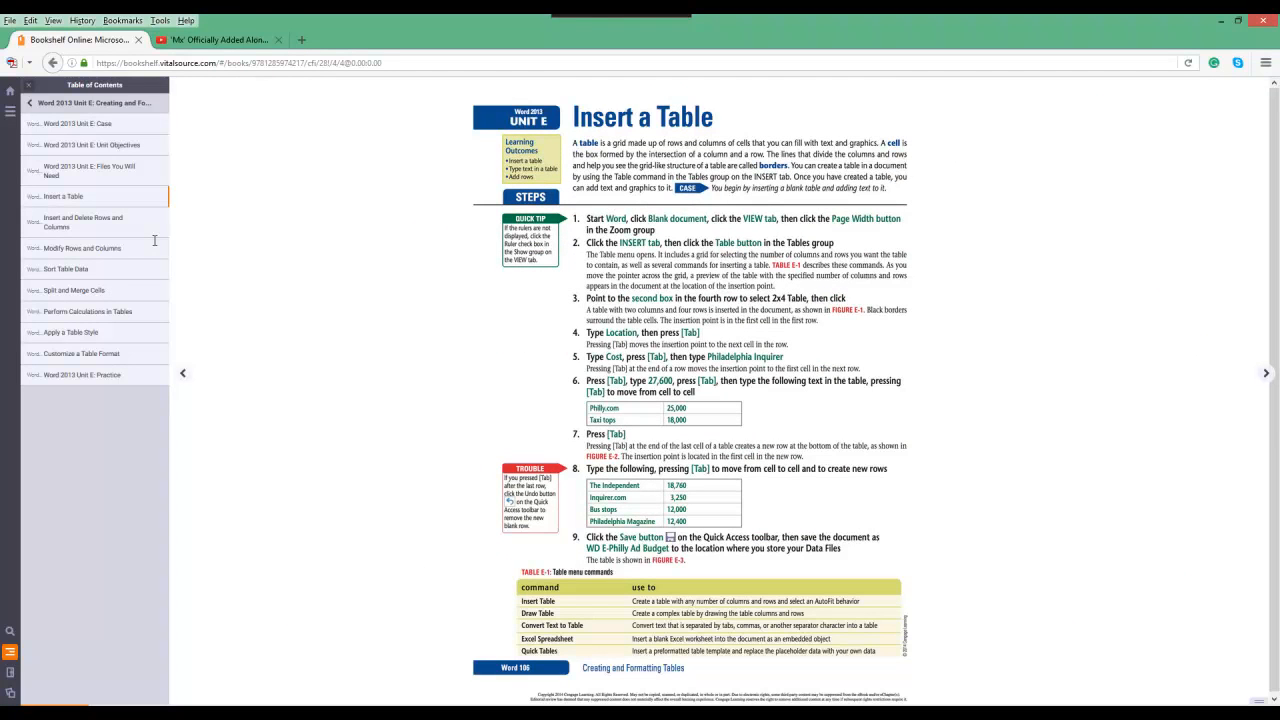
key("Right")
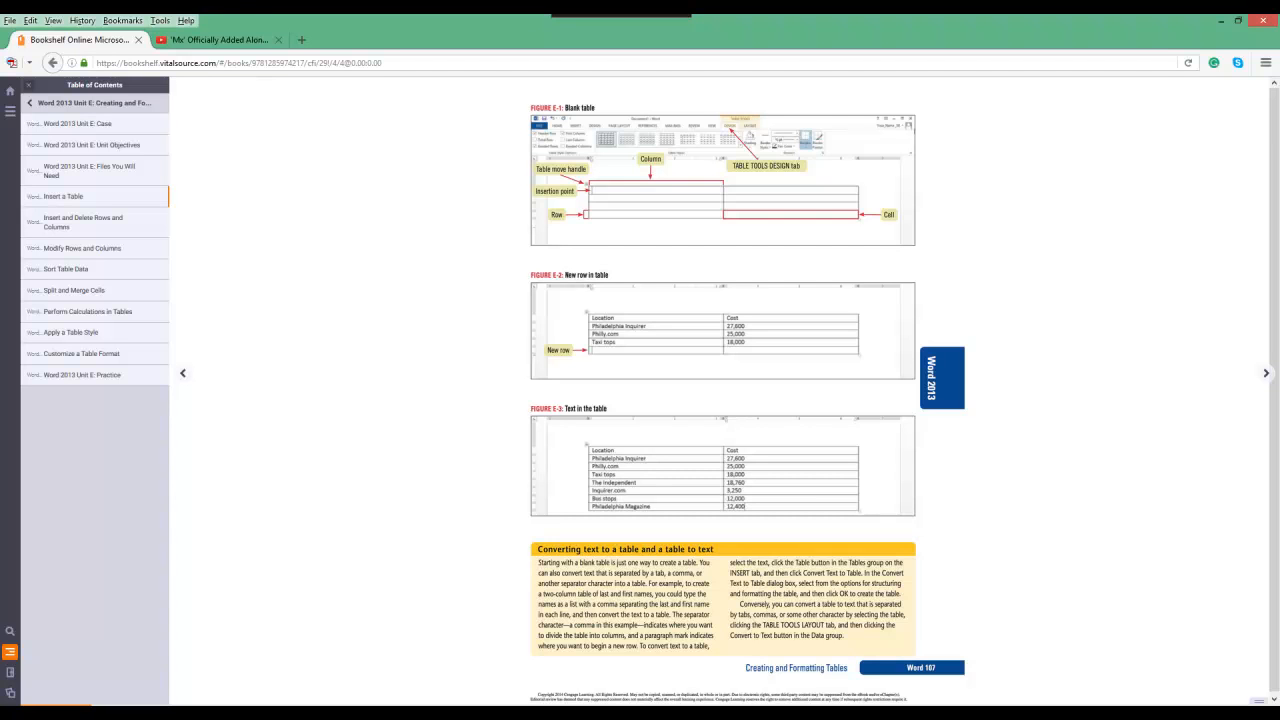
key("Left")
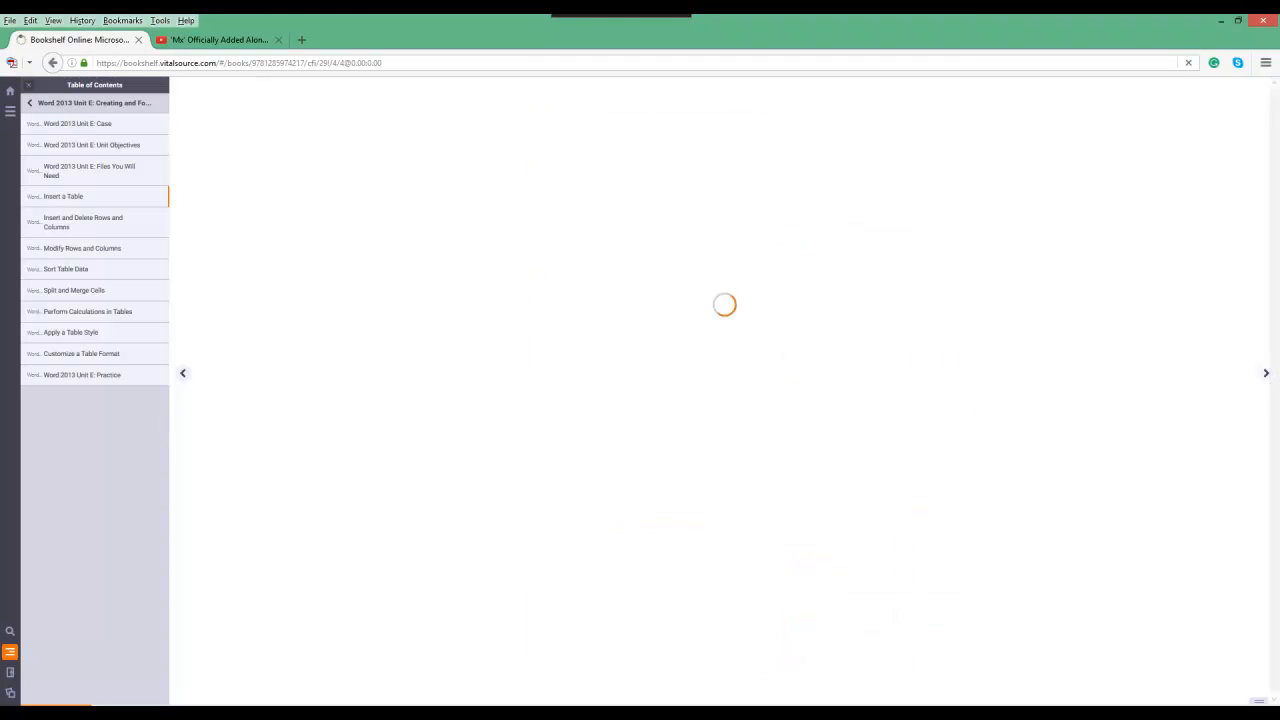
left_click_drag(591, 457, 619, 457)
left_click(622, 457)
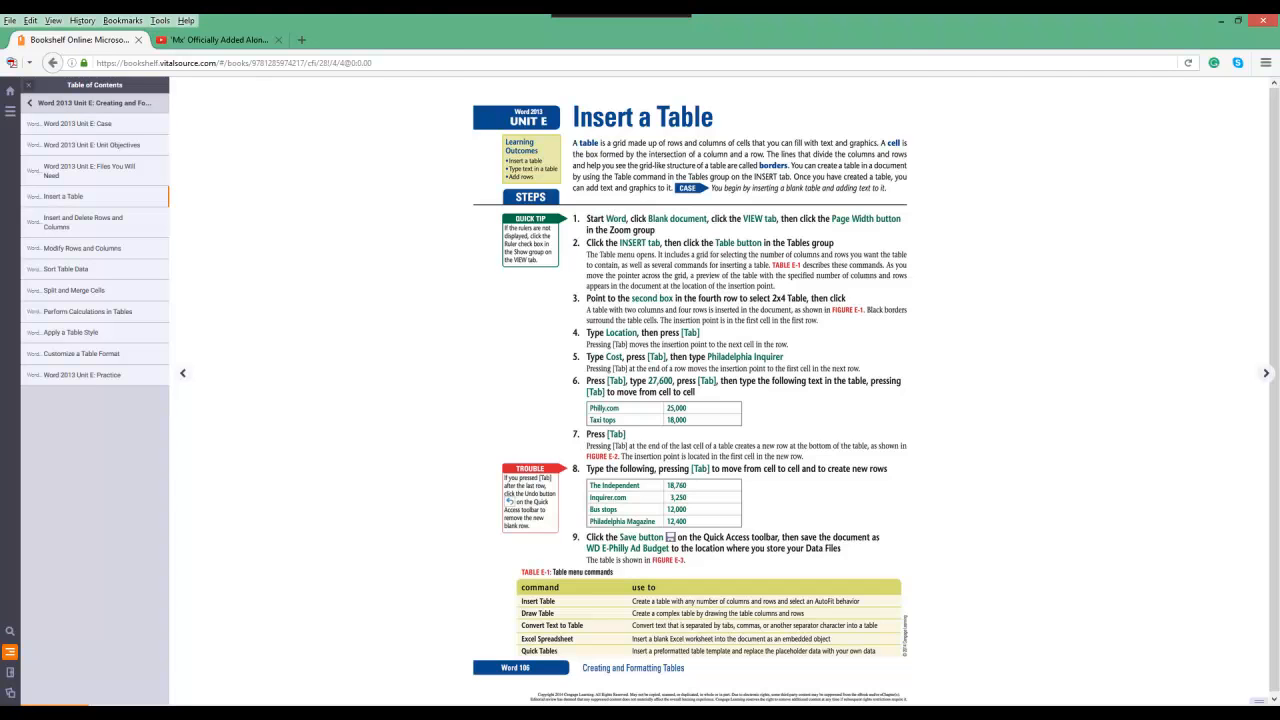
key("Right")
left_click_drag(536, 274, 604, 275)
left_click(606, 275)
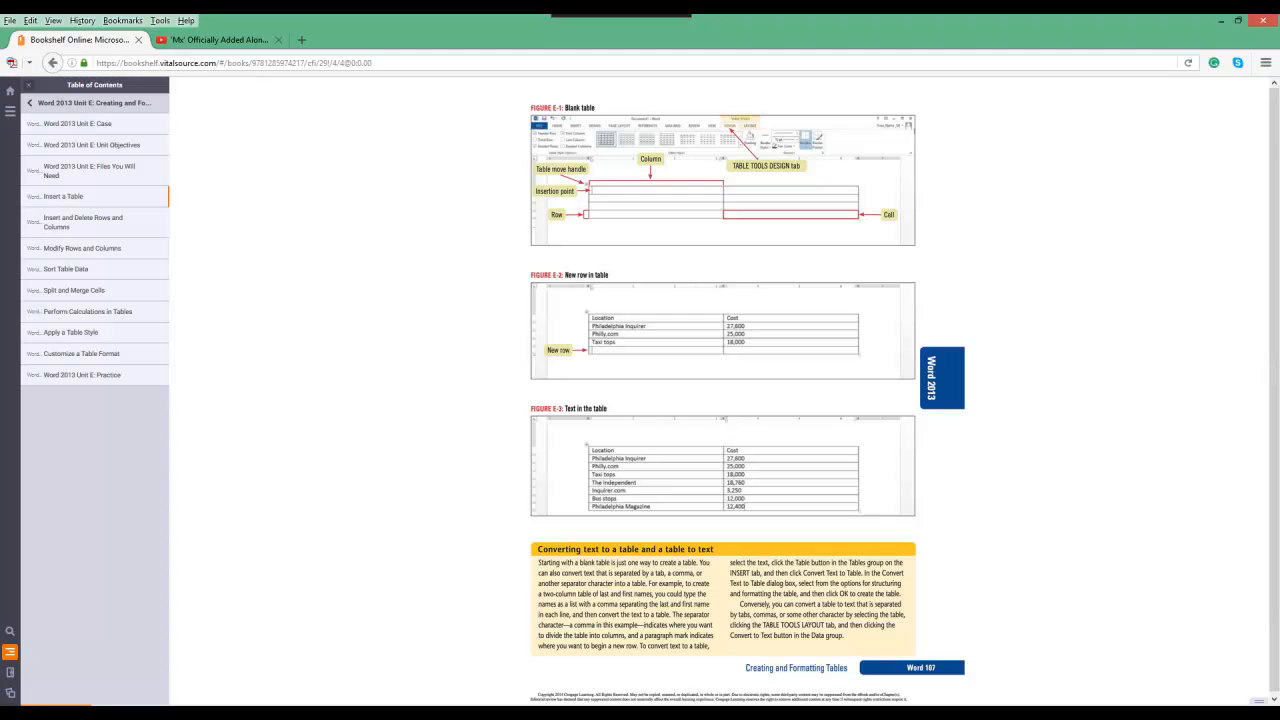
left_click_drag(538, 562, 845, 636)
left_click(845, 636)
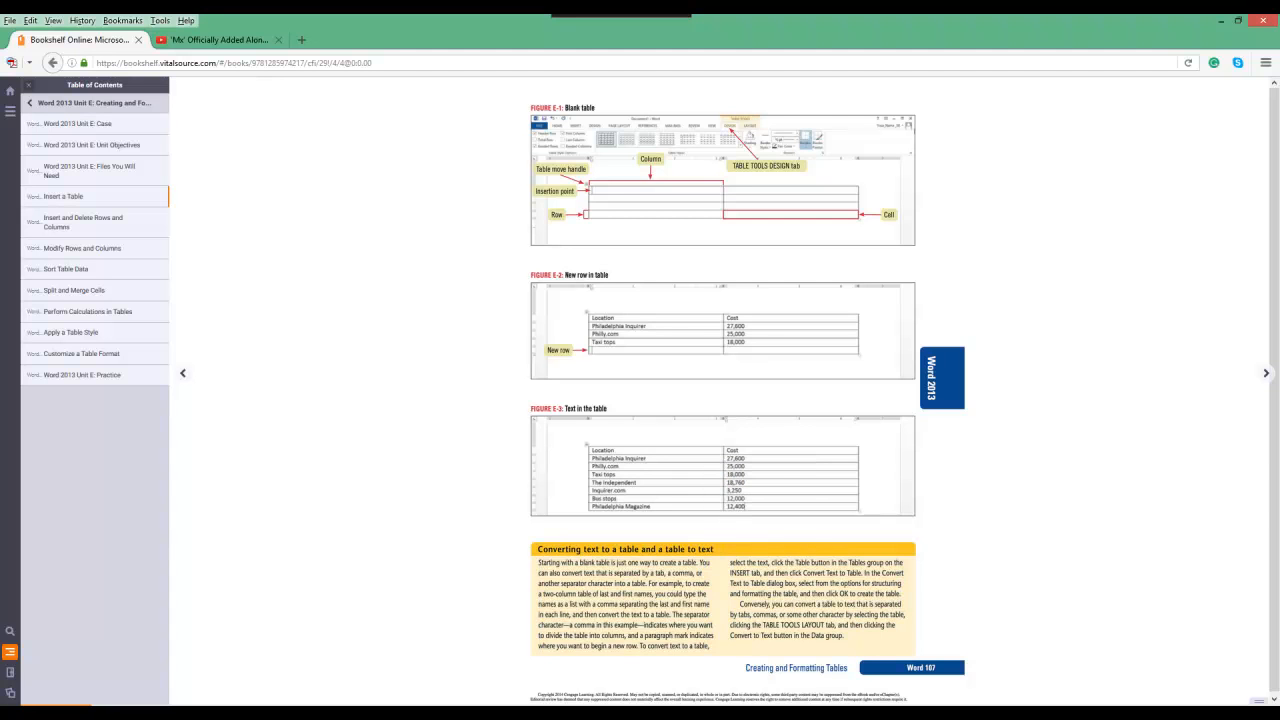